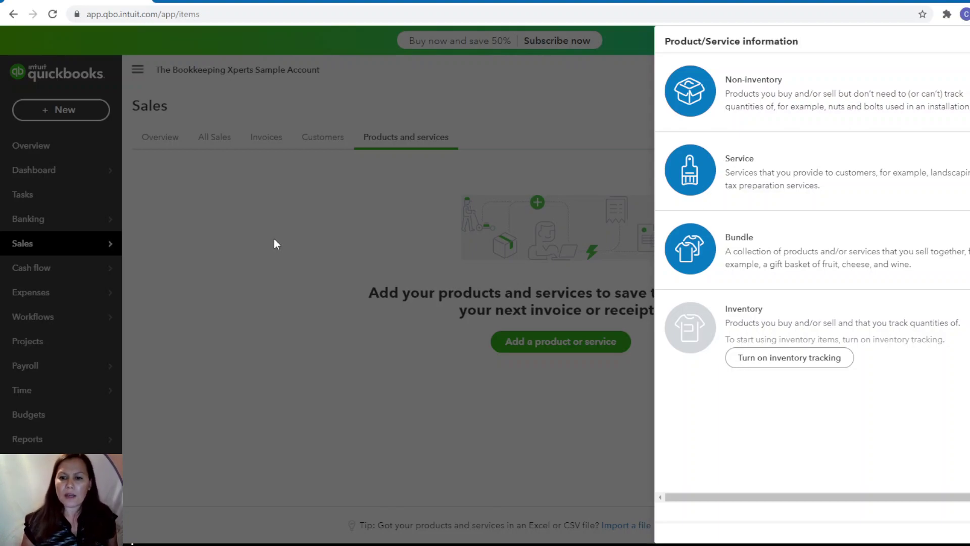
Step: Create a new item of type Service and name it Consulting Services
click(787, 173)
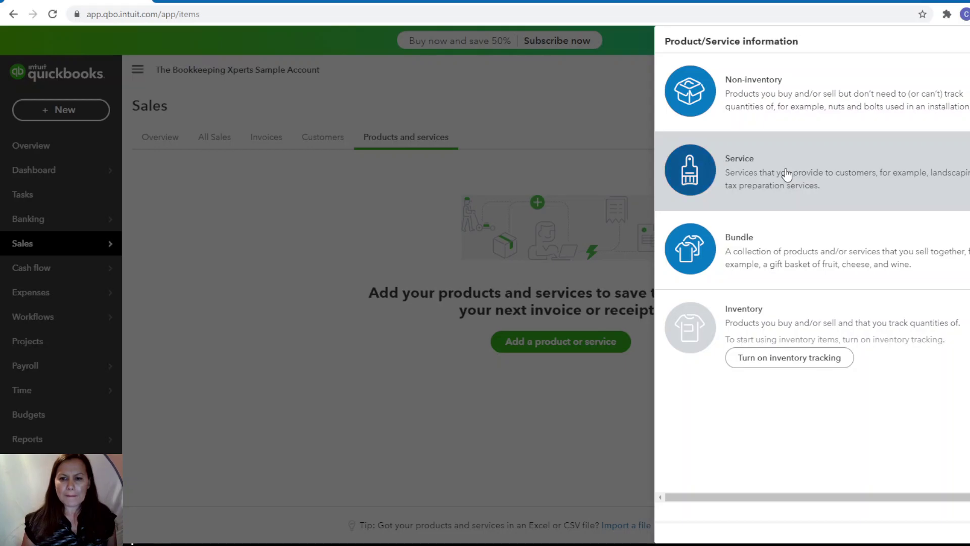
double_click(786, 173)
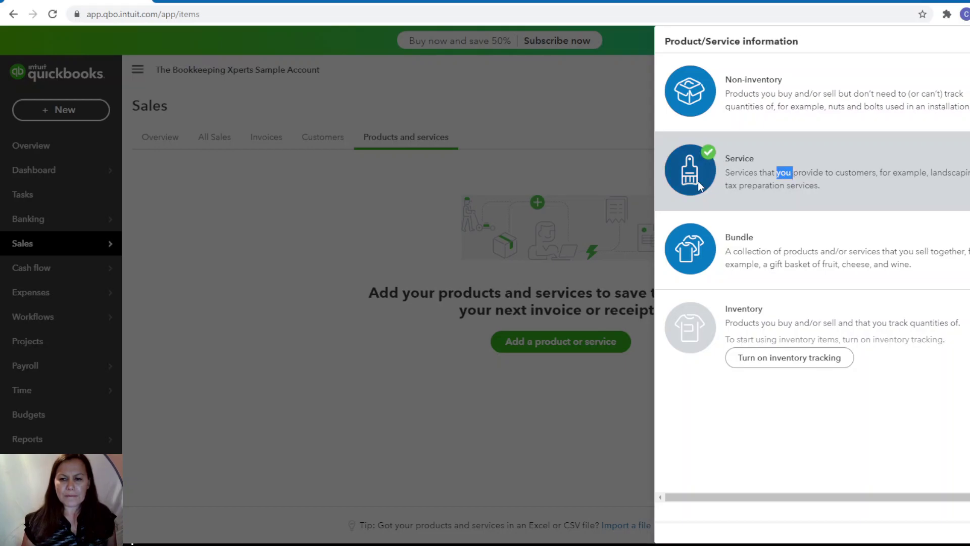
click(728, 128)
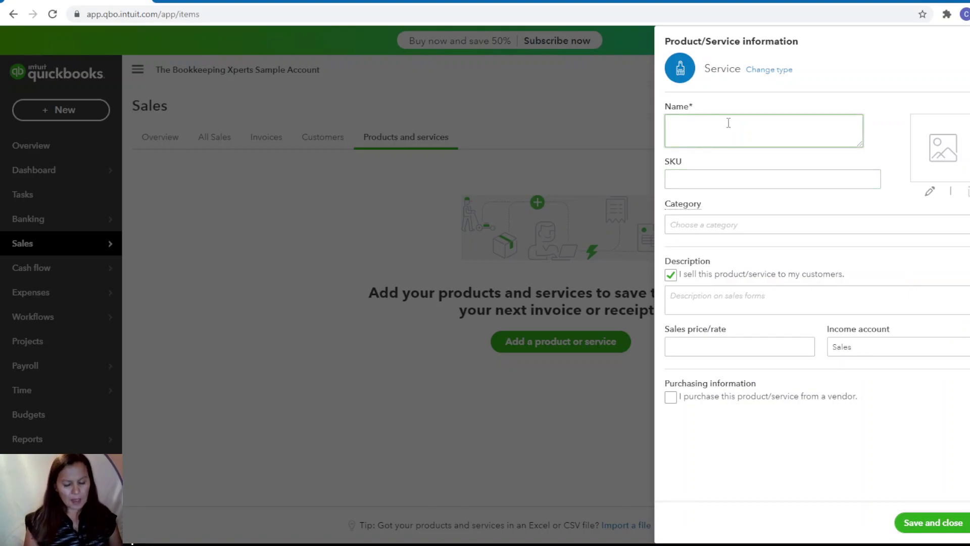
text(Consul)
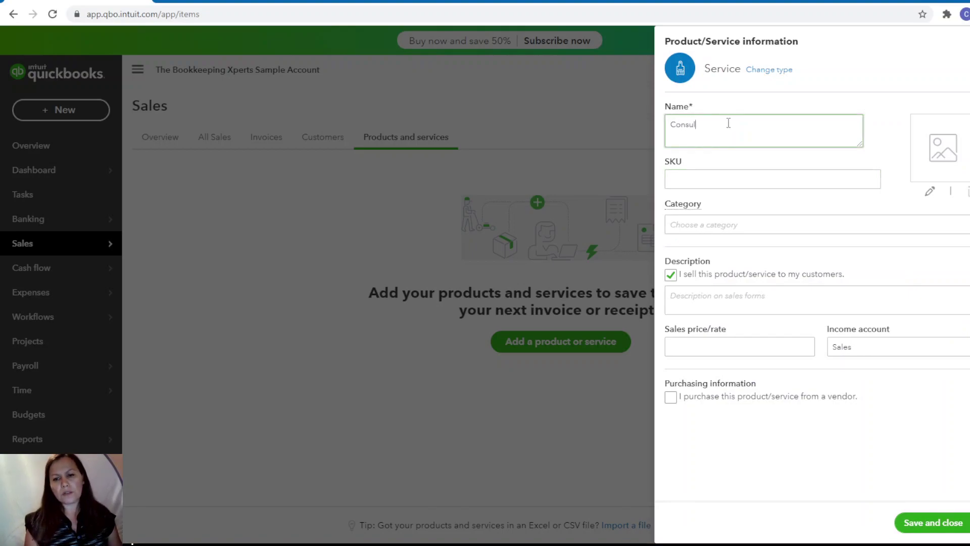
text(ting Services)
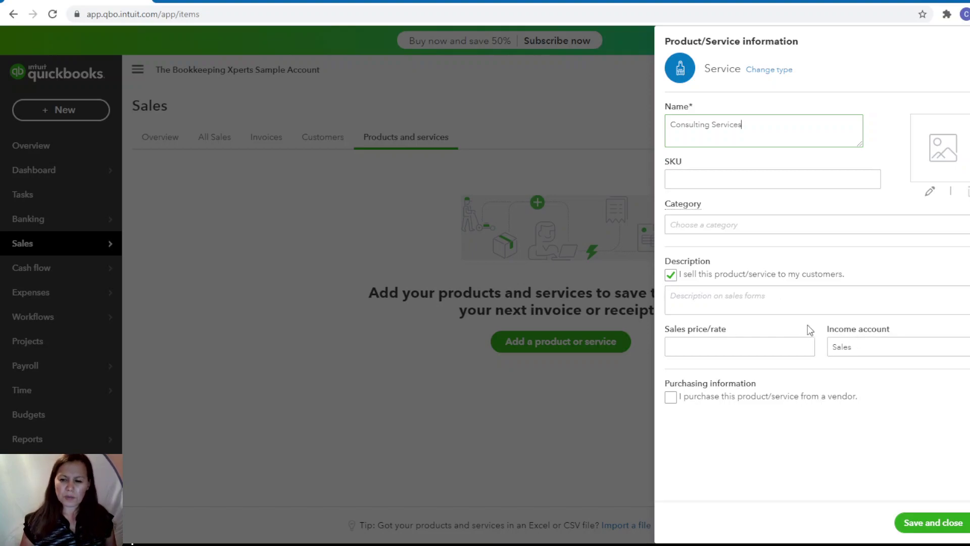
Step: Choose Sales as the income account for the Consulting Services item and save it
click(962, 348)
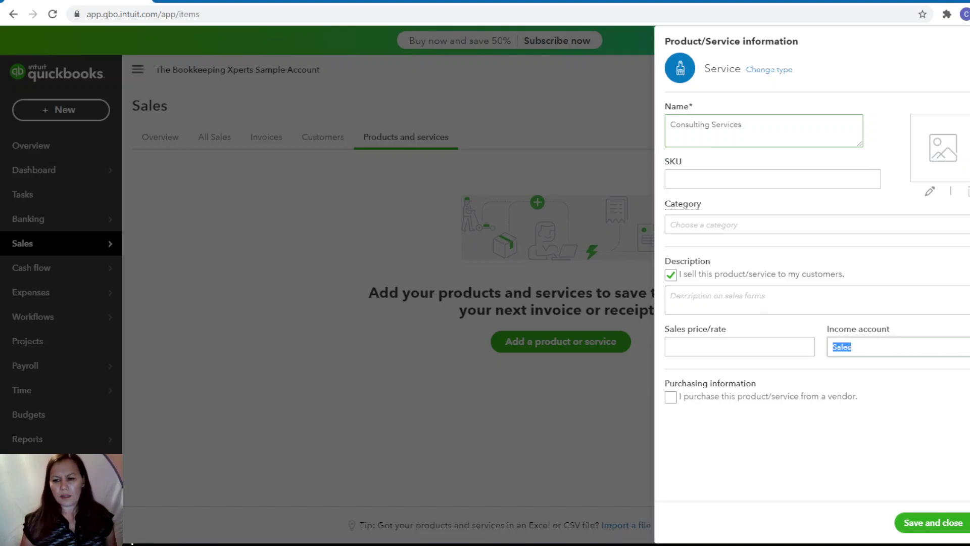
scroll(916, 185, up, 2)
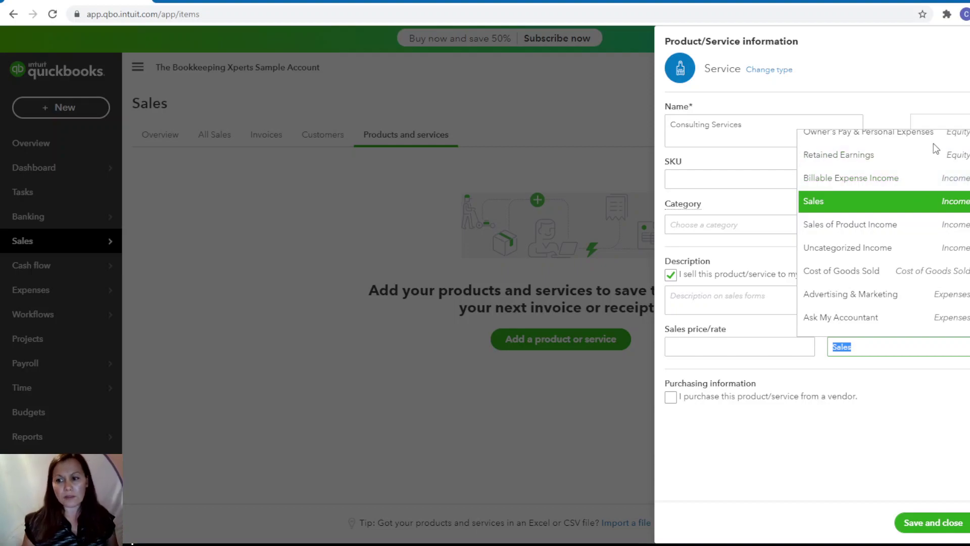
click(861, 202)
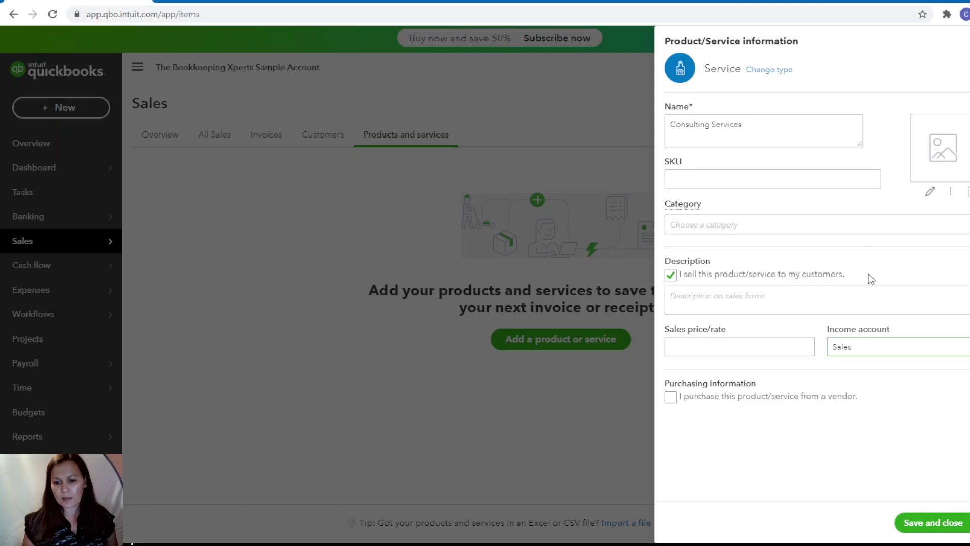
click(940, 534)
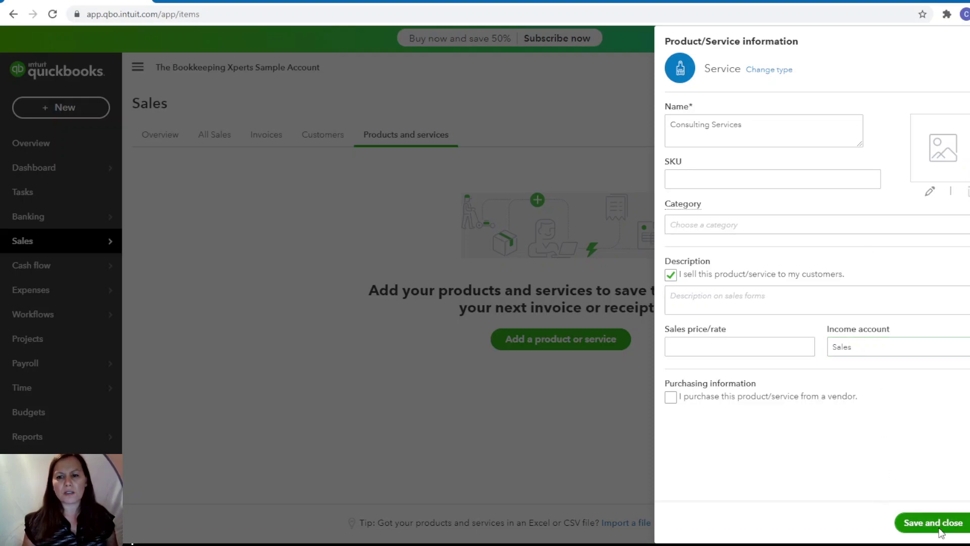
click(939, 531)
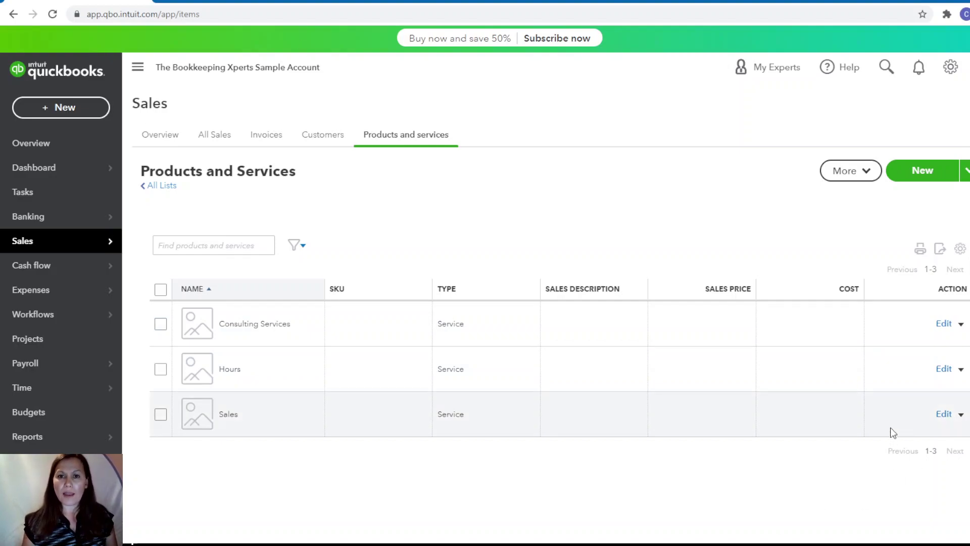
click(966, 171)
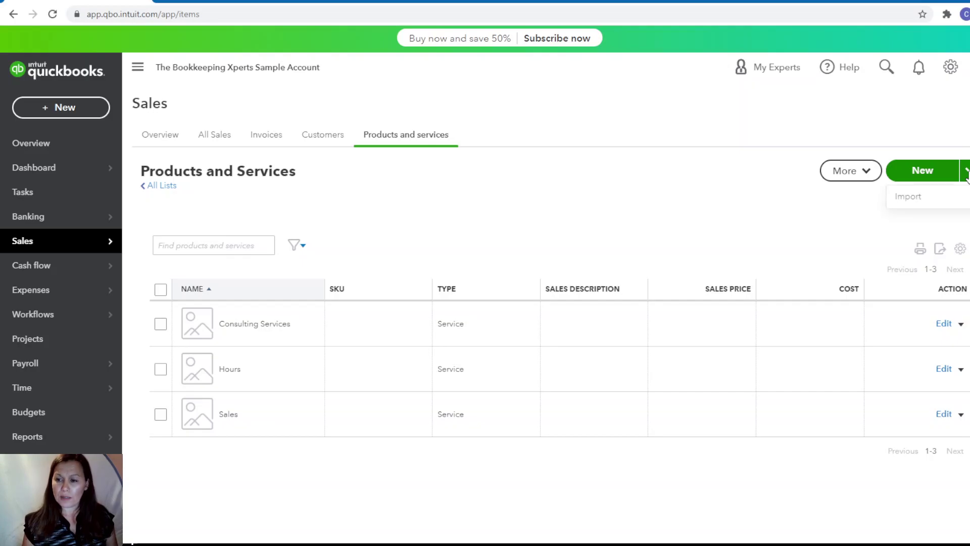
click(908, 197)
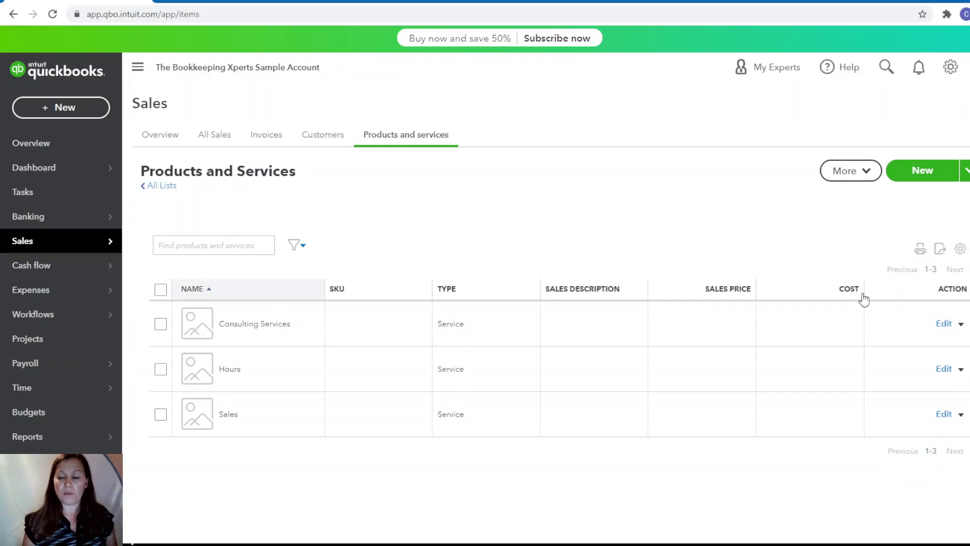
click(904, 172)
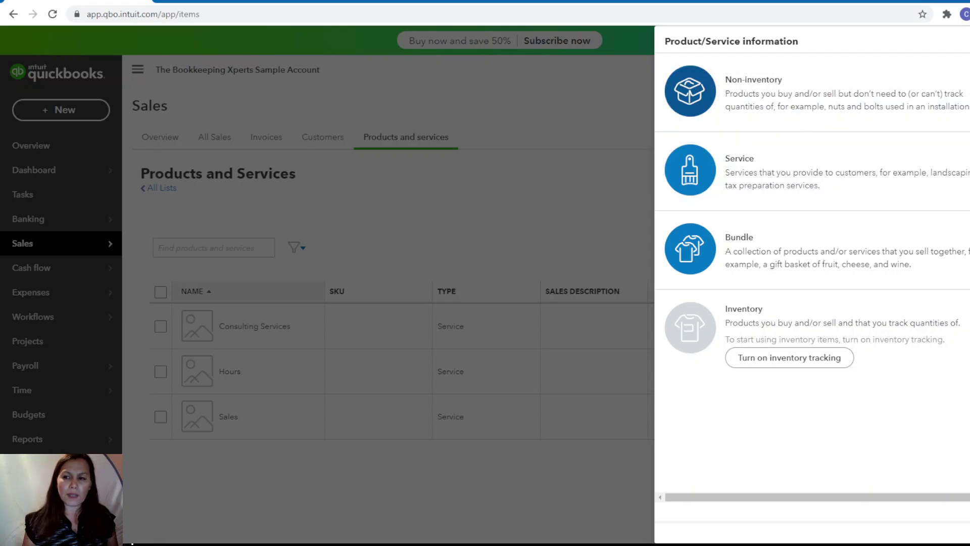
click(535, 181)
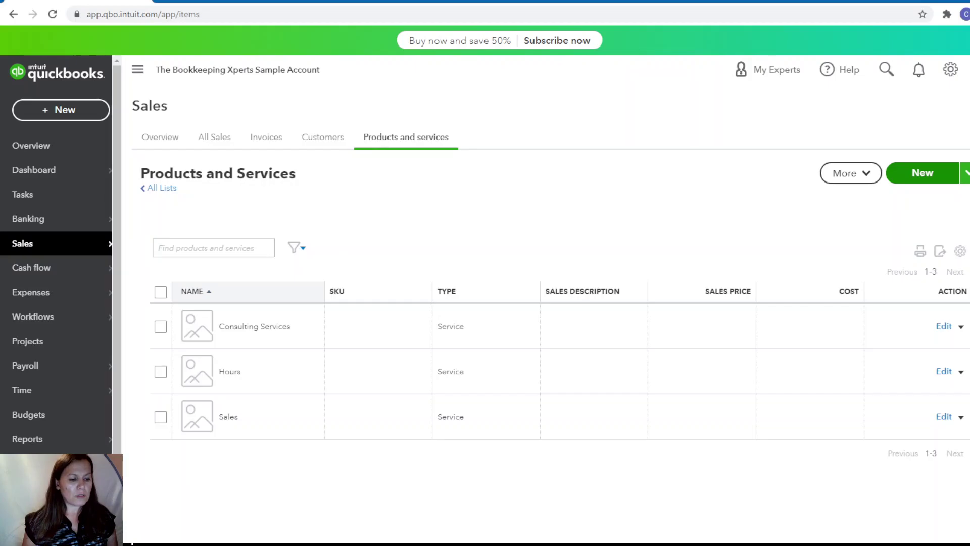
Step: Start a new account in the chart of accounts with the account type Other Current Liabilities
mouse_move(101, 488)
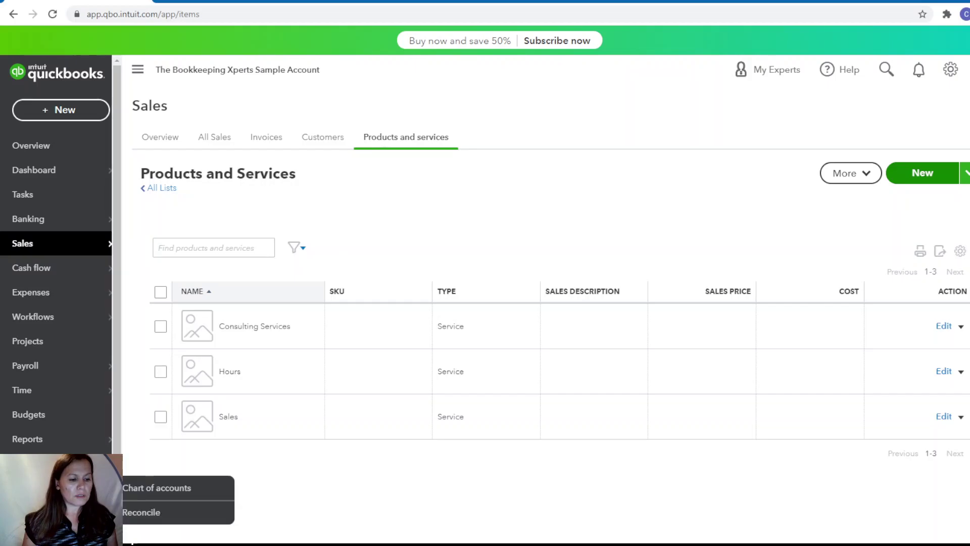
click(161, 493)
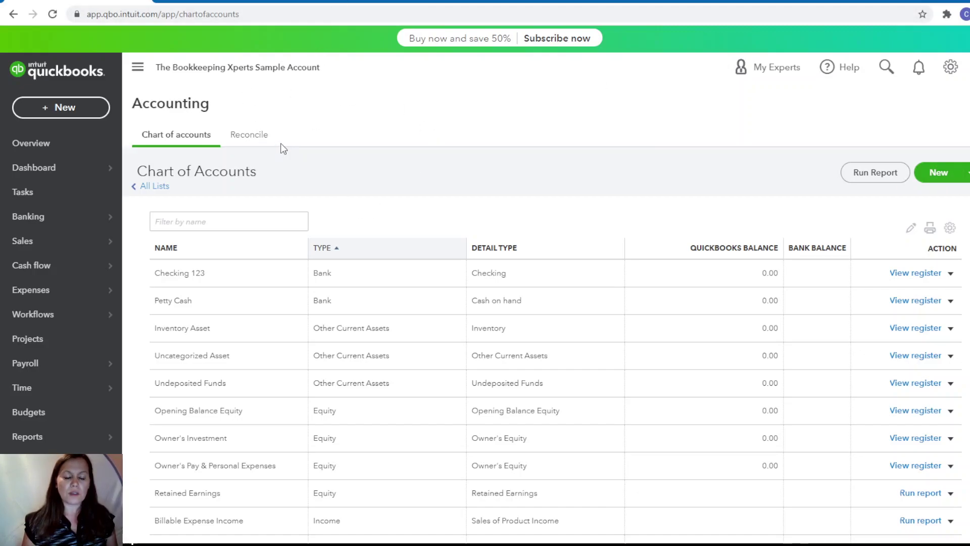
click(942, 173)
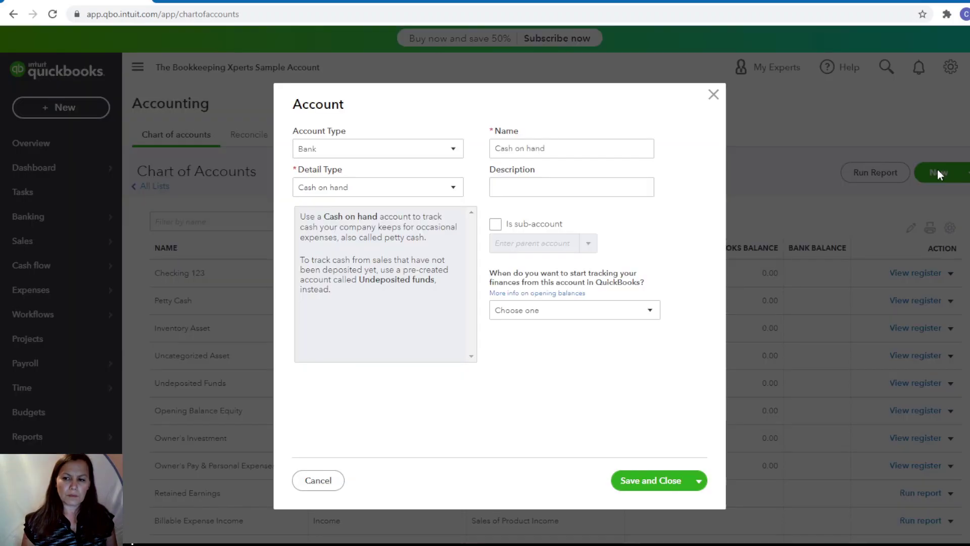
click(454, 153)
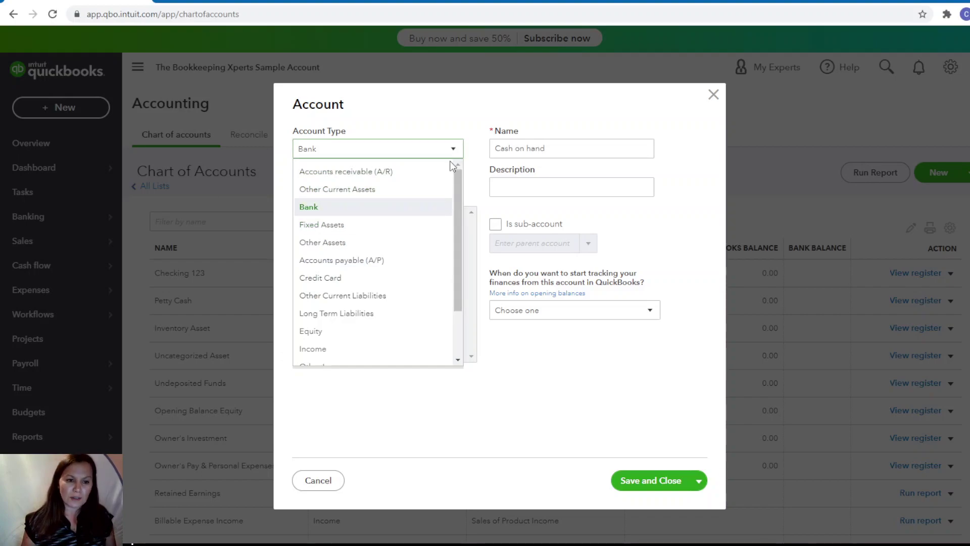
click(380, 298)
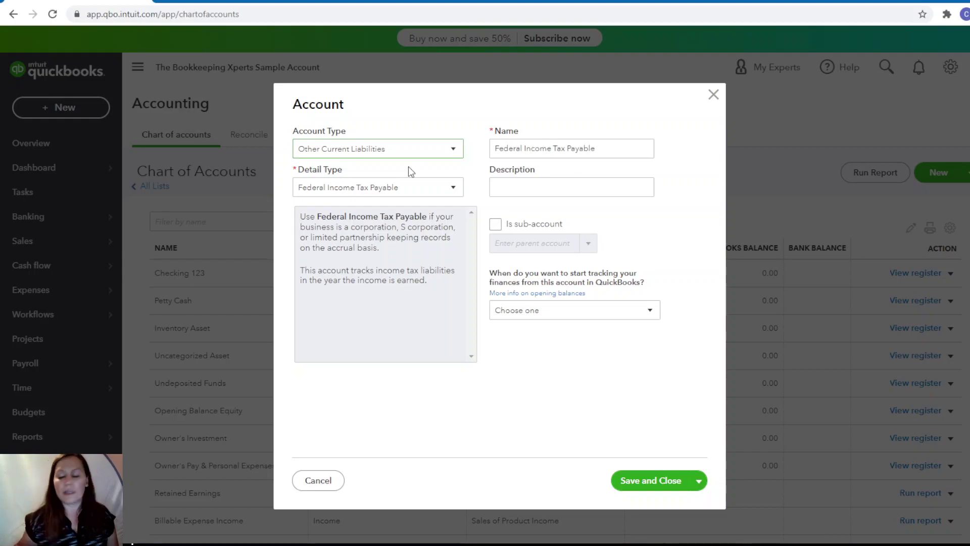
Step: Set the new account's detail type to Other Current Liabilities
click(453, 190)
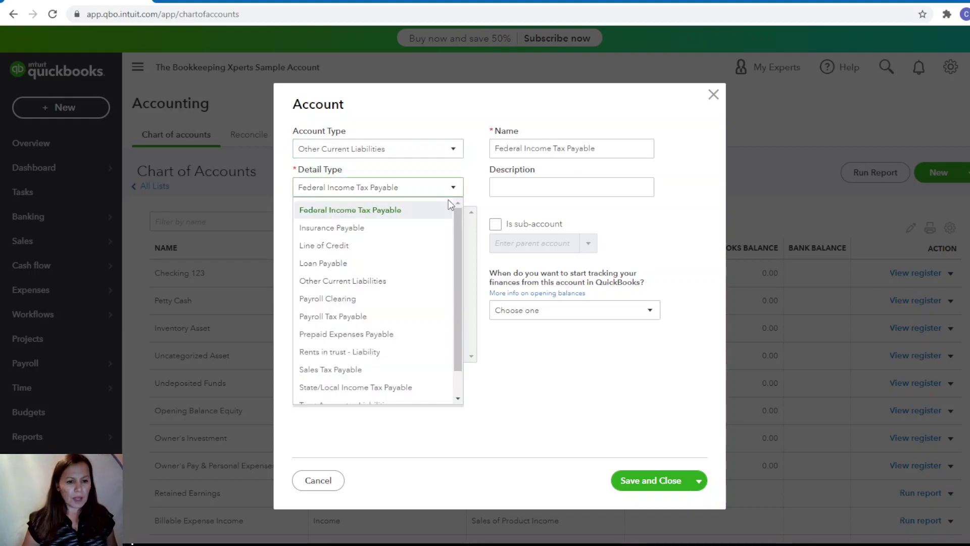
drag(462, 239, 461, 265)
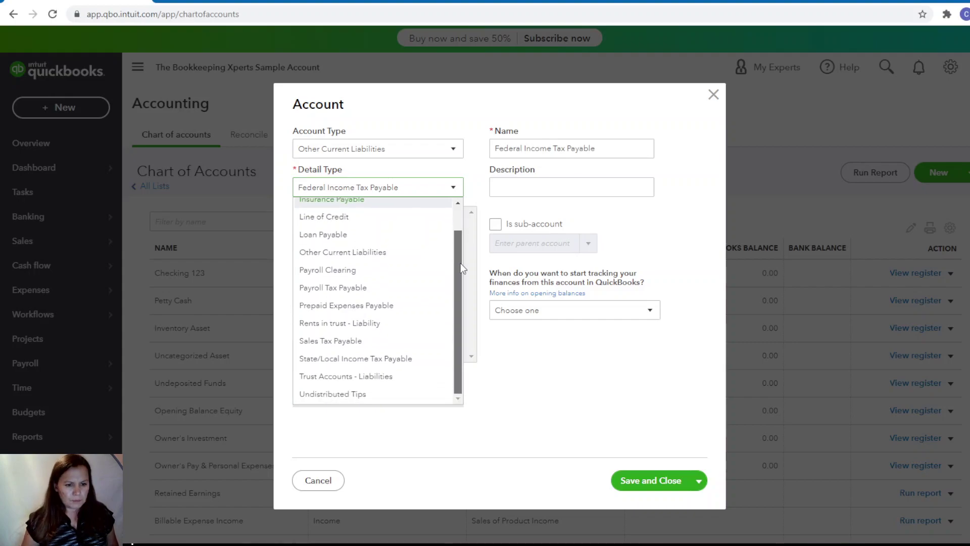
drag(464, 294, 455, 291)
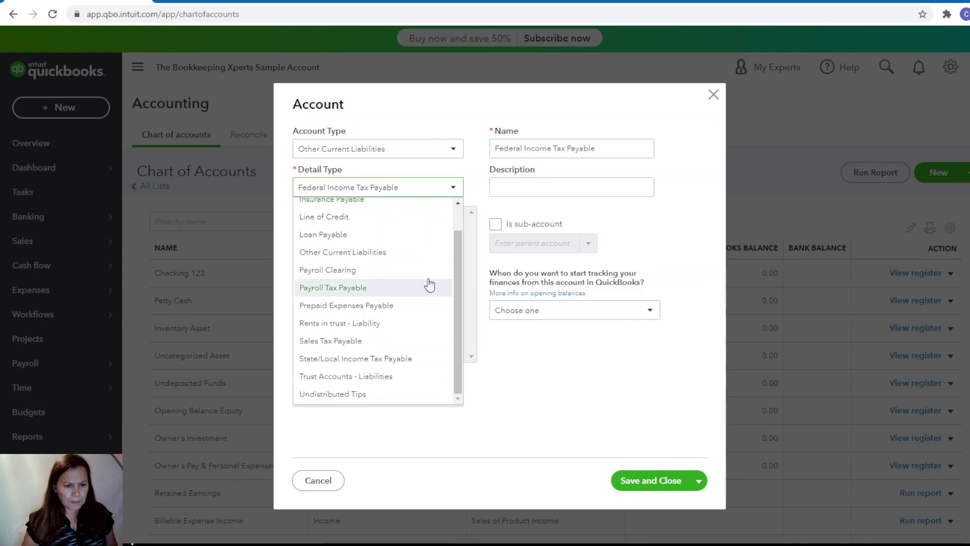
click(370, 261)
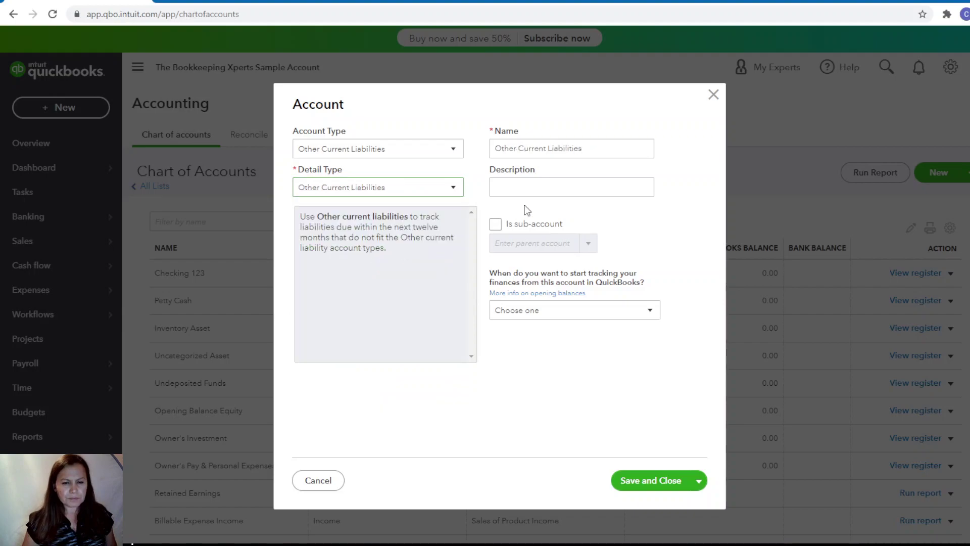
Step: Name the new liability account Deposit and save it
triple_click(597, 146)
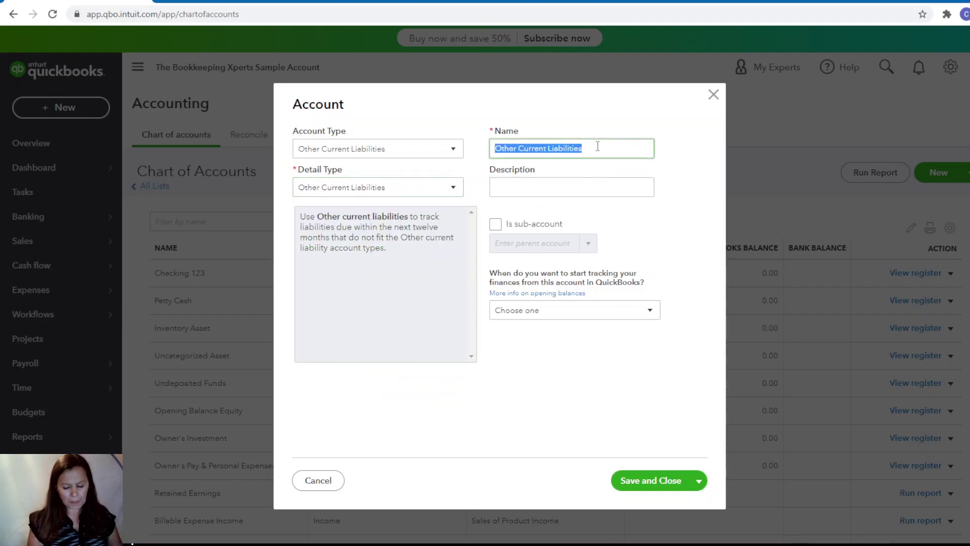
key(BackSpace)
text(Deposit)
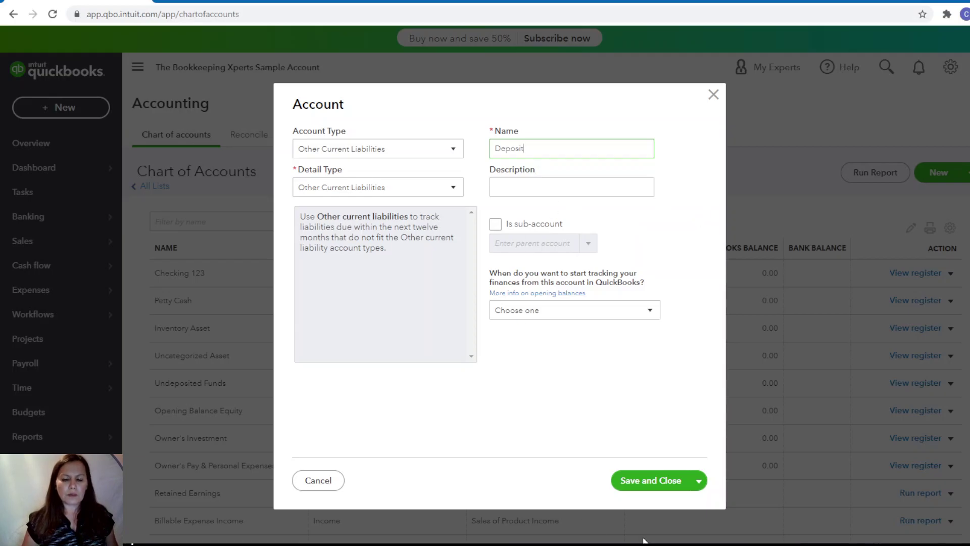
click(645, 480)
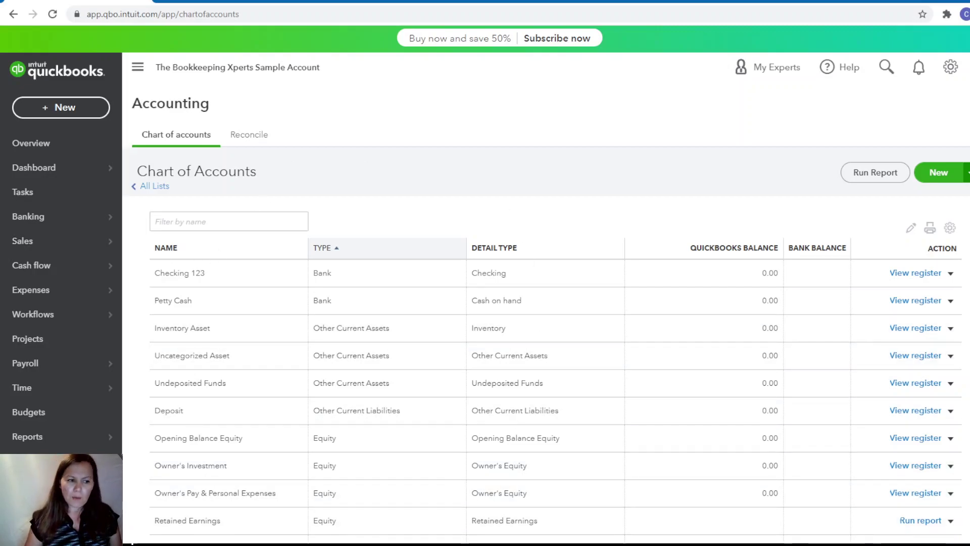
Step: Return to the products and services list and start a new Service item named Deposit
mouse_move(41, 250)
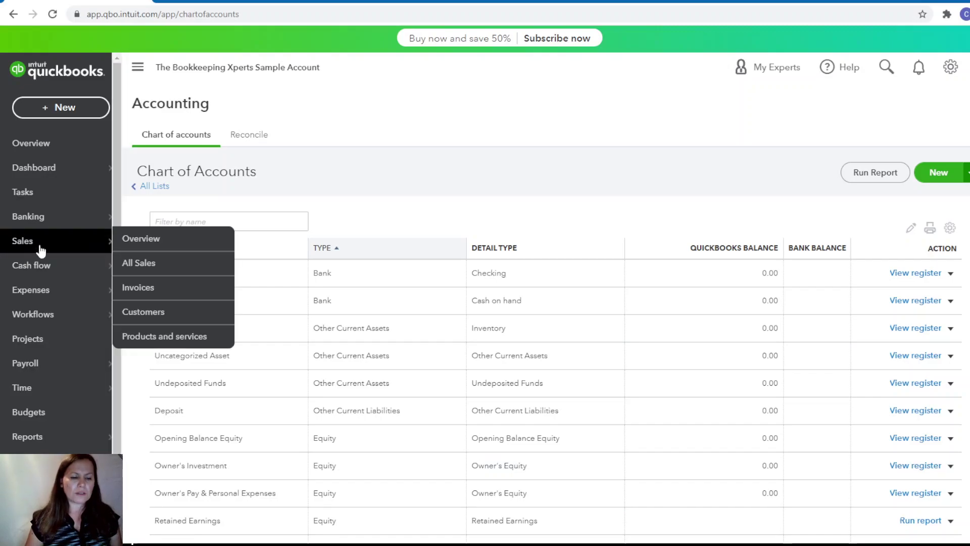
click(190, 336)
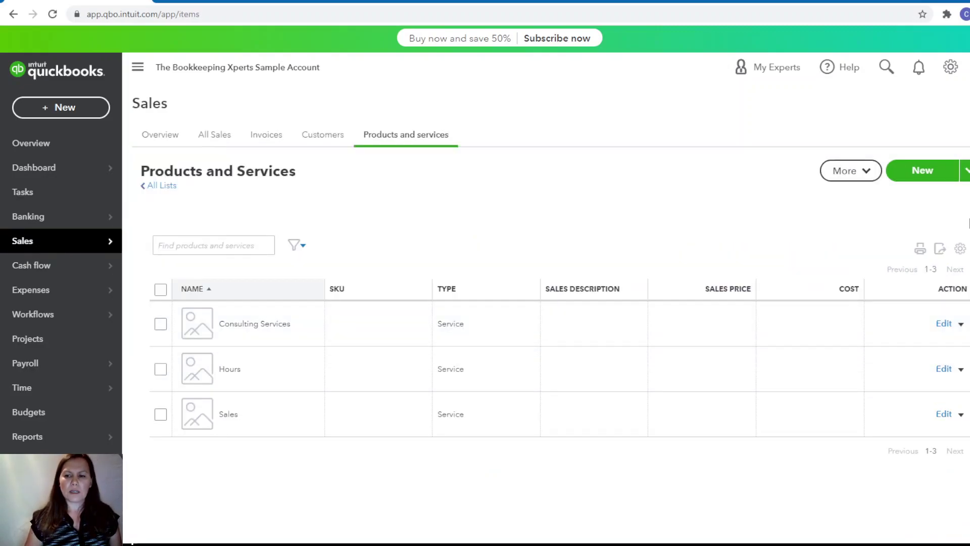
click(936, 174)
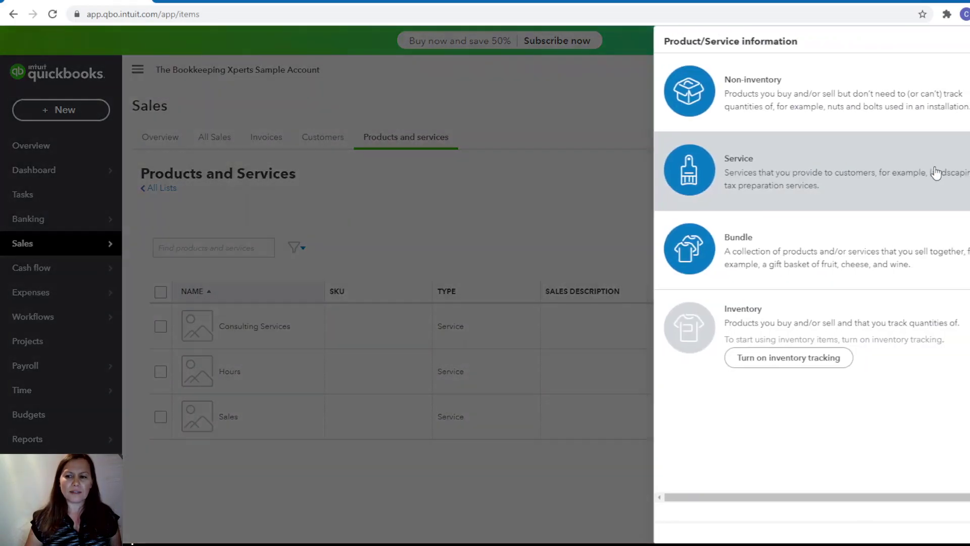
click(784, 185)
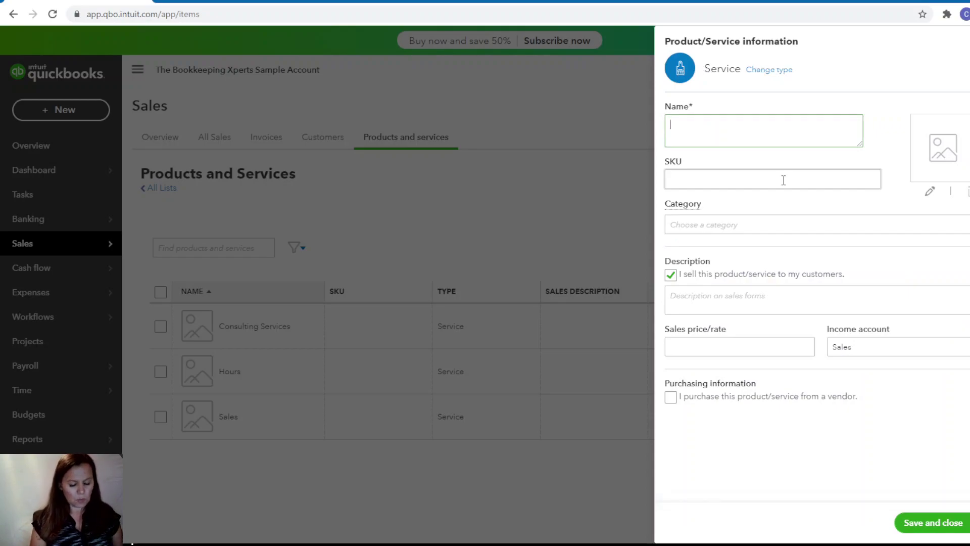
text(D)
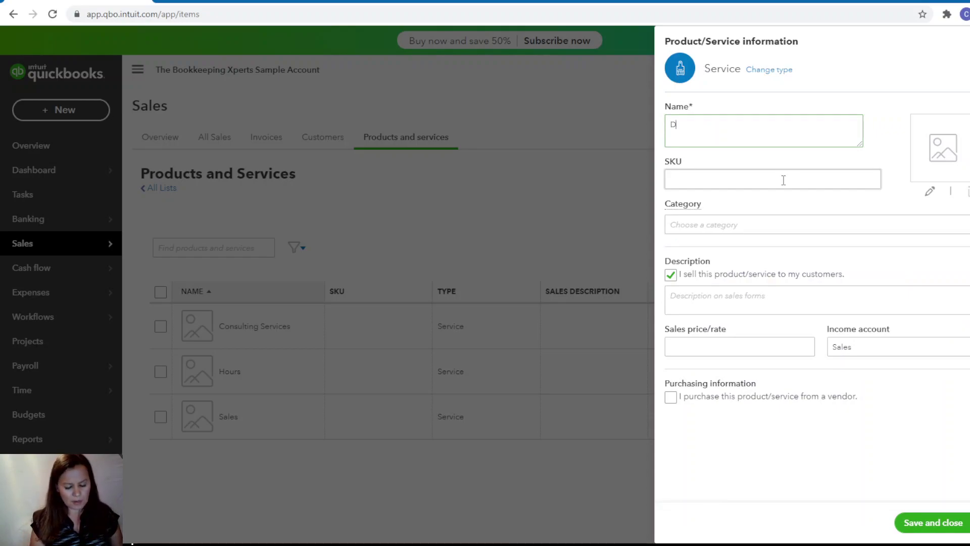
text(eposit)
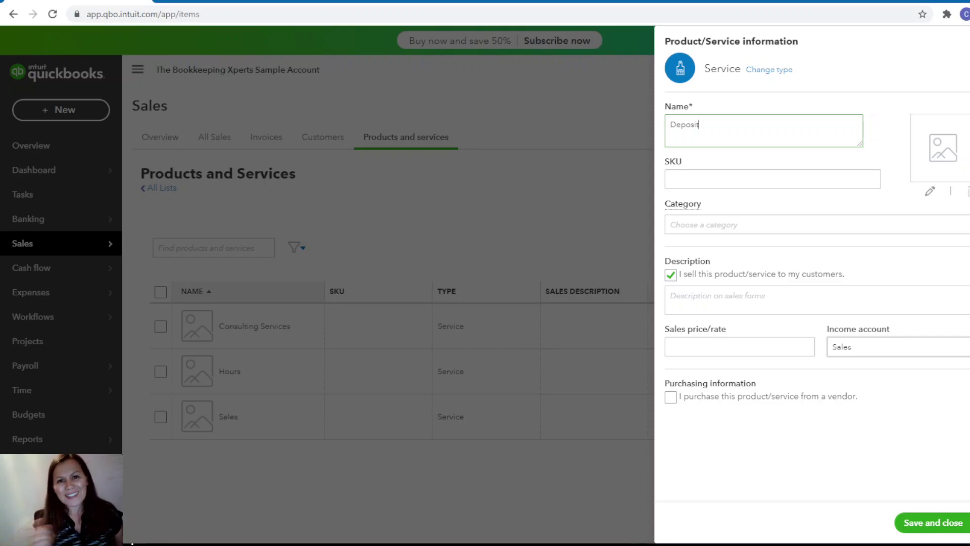
Step: Set the Deposit service's income account to the Deposit liability account and save the item
click(859, 347)
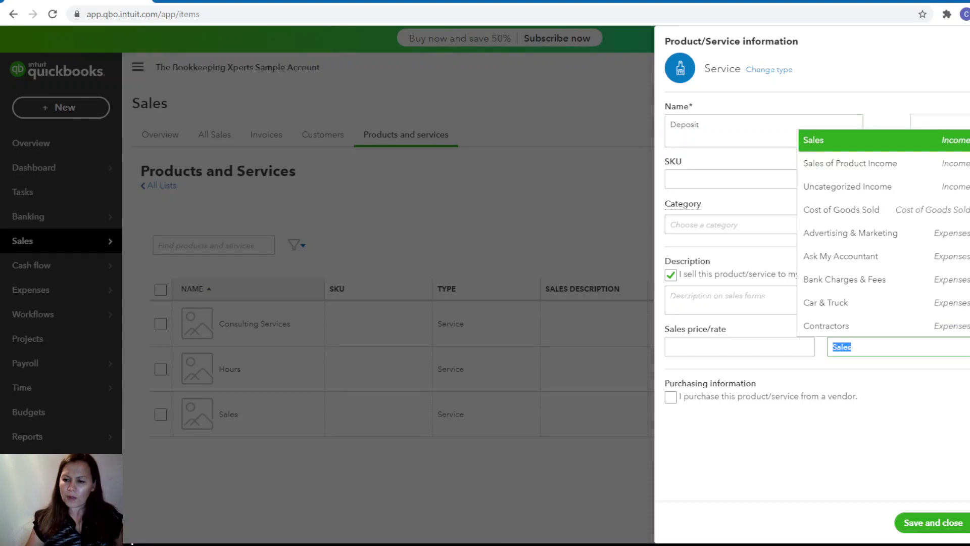
scroll(884, 232, up, 3)
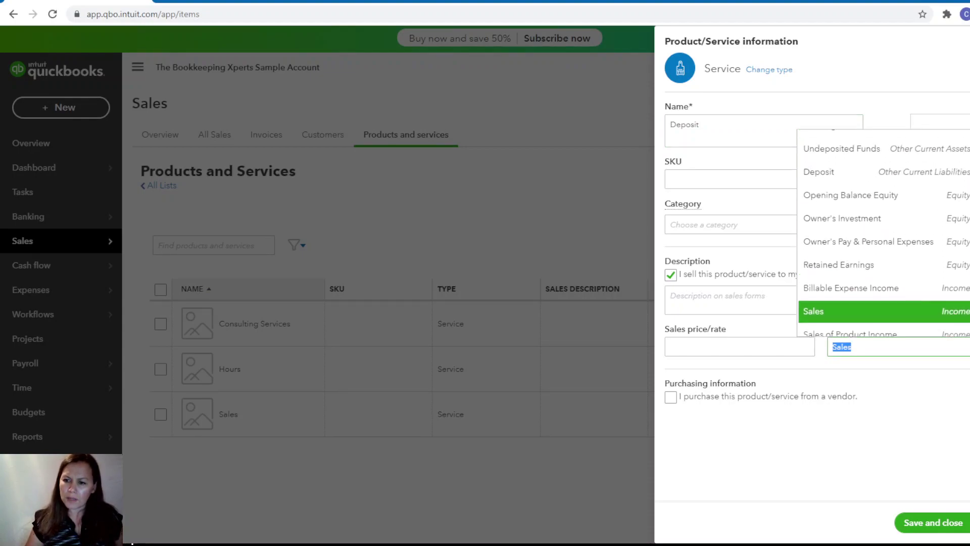
scroll(884, 233, up, 3)
scroll(884, 233, down, 10)
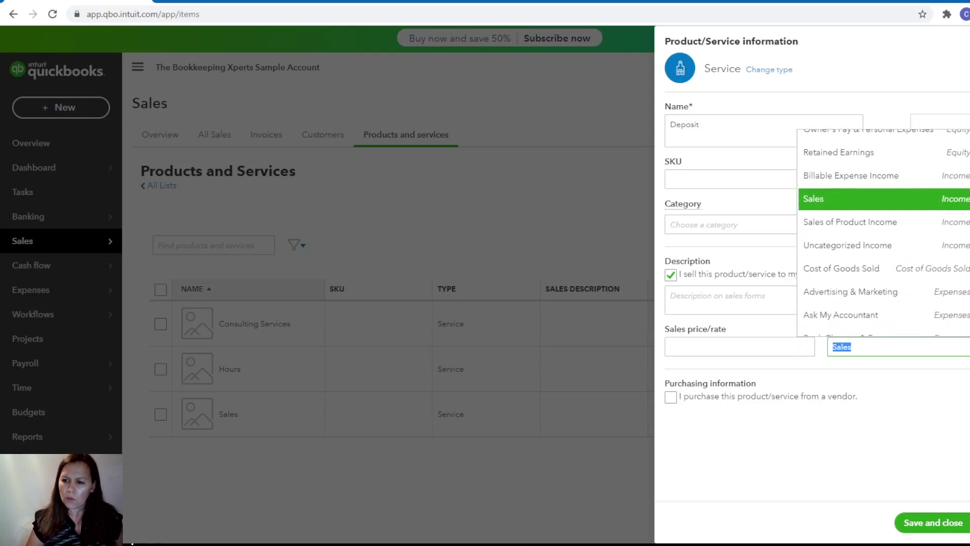
scroll(884, 233, down, 1)
scroll(884, 233, up, 6)
scroll(884, 232, up, 3)
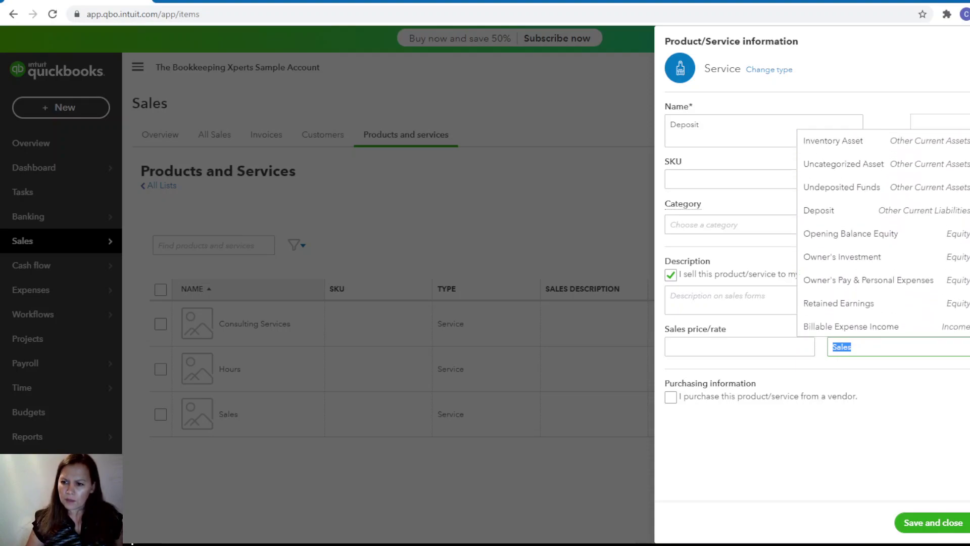
scroll(884, 232, down, 6)
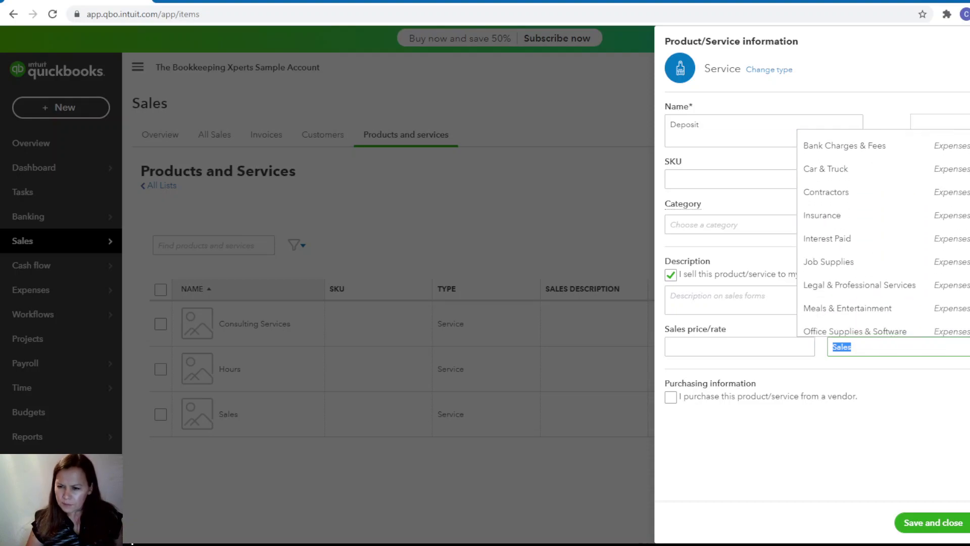
scroll(884, 233, up, 3)
scroll(884, 232, down, 4)
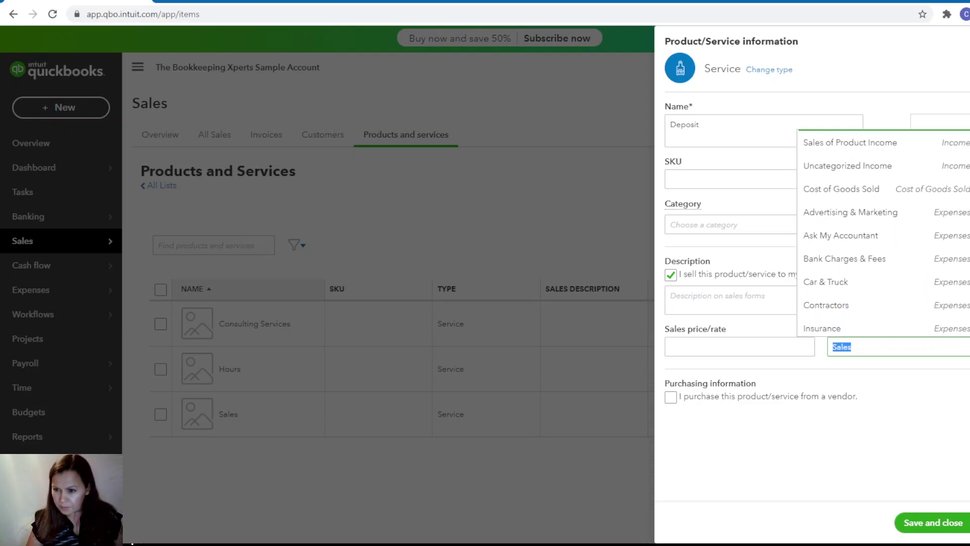
scroll(884, 232, down, 6)
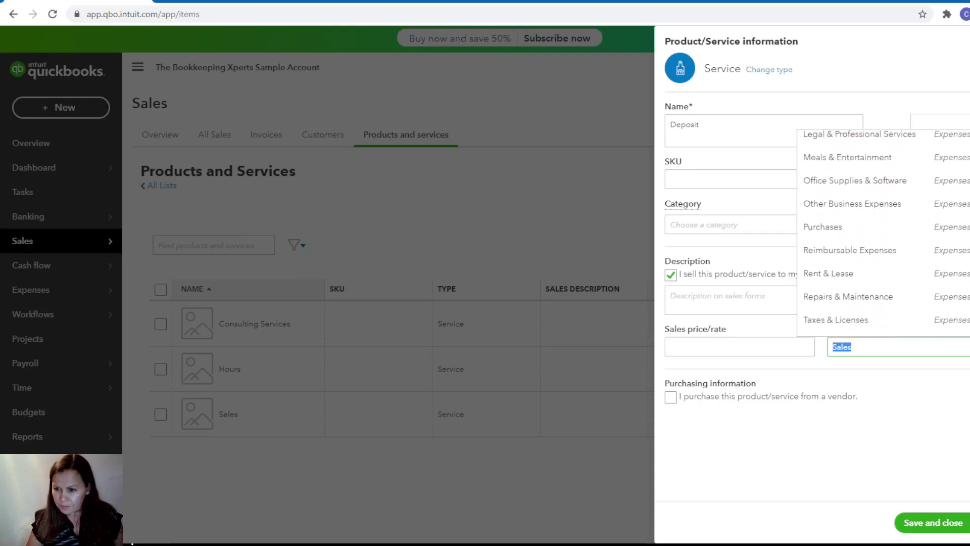
scroll(884, 232, up, 8)
scroll(960, 217, up, 5)
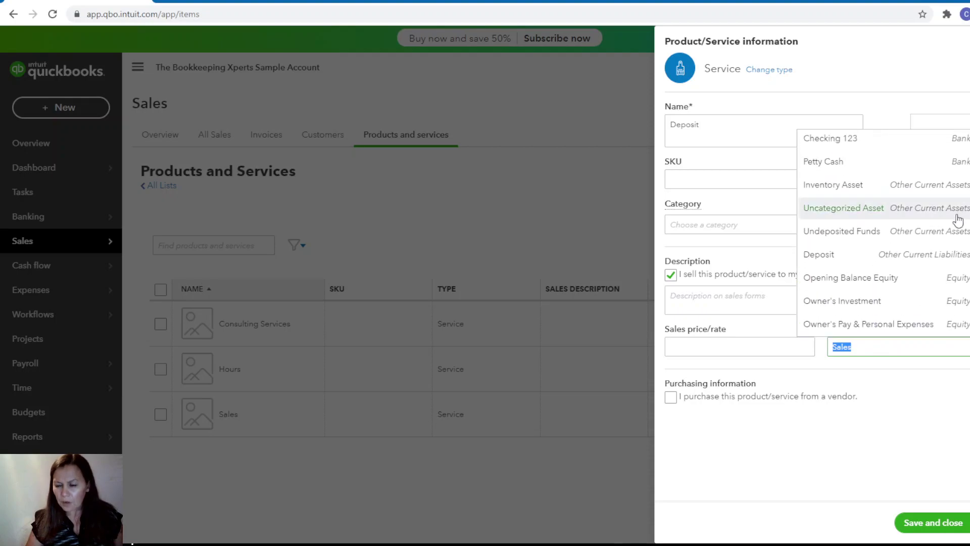
click(937, 259)
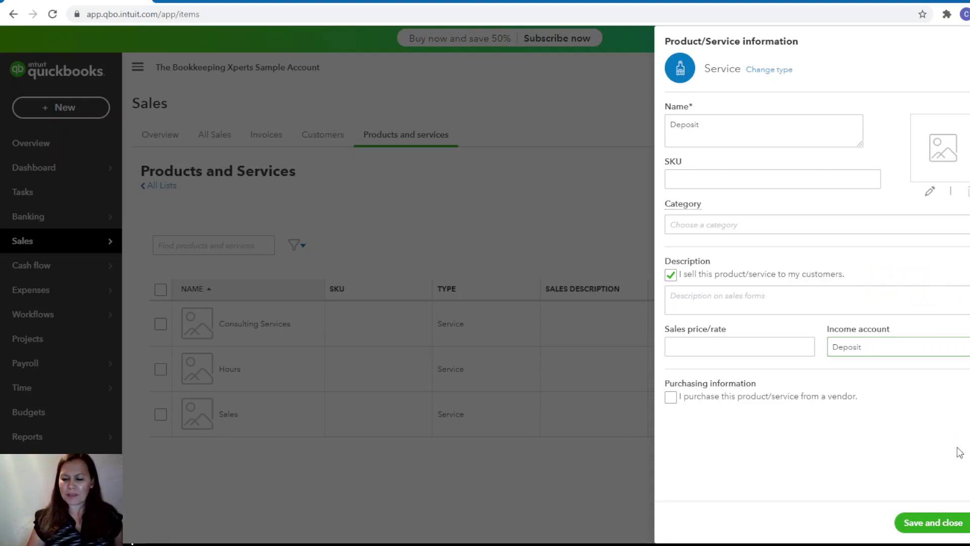
click(943, 523)
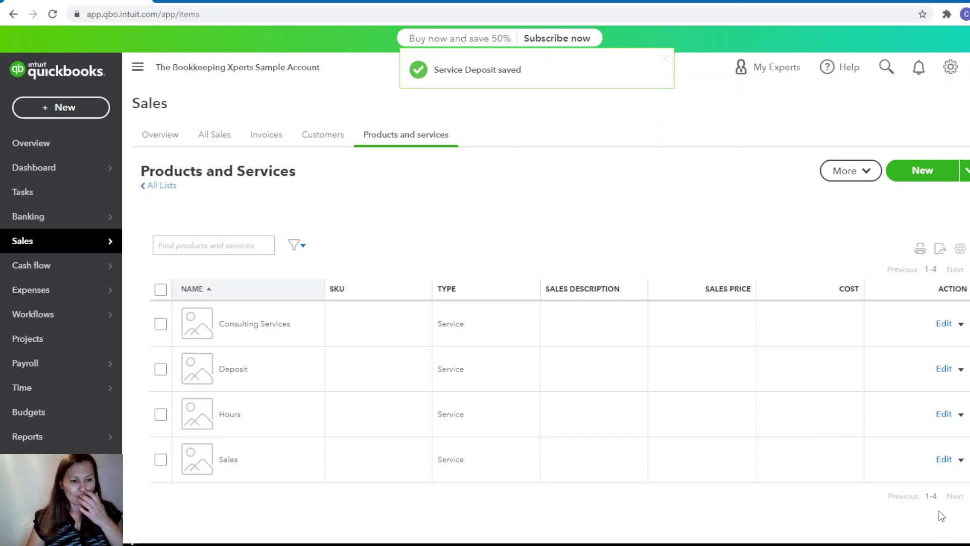
Step: Start another new product or service and turn on inventory tracking for the company
click(966, 171)
click(938, 173)
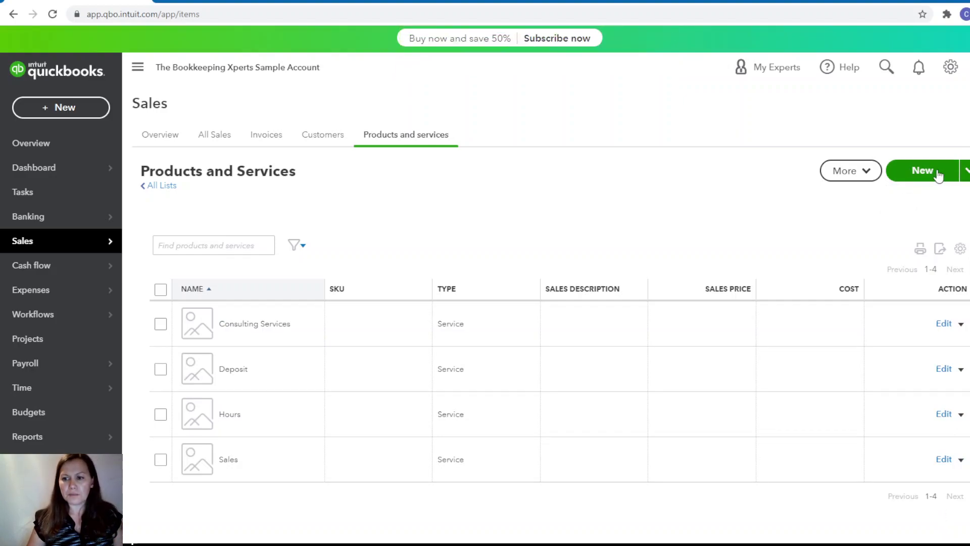
click(938, 174)
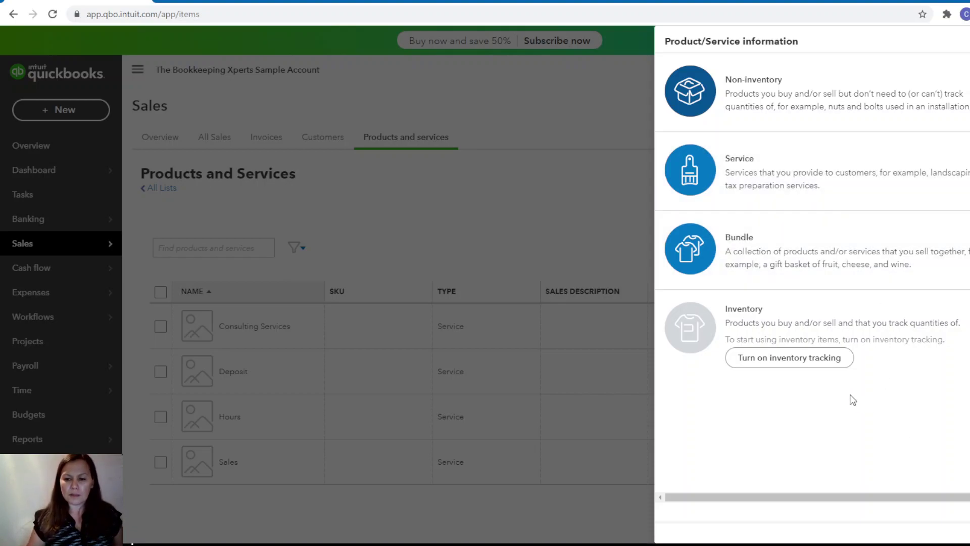
click(796, 359)
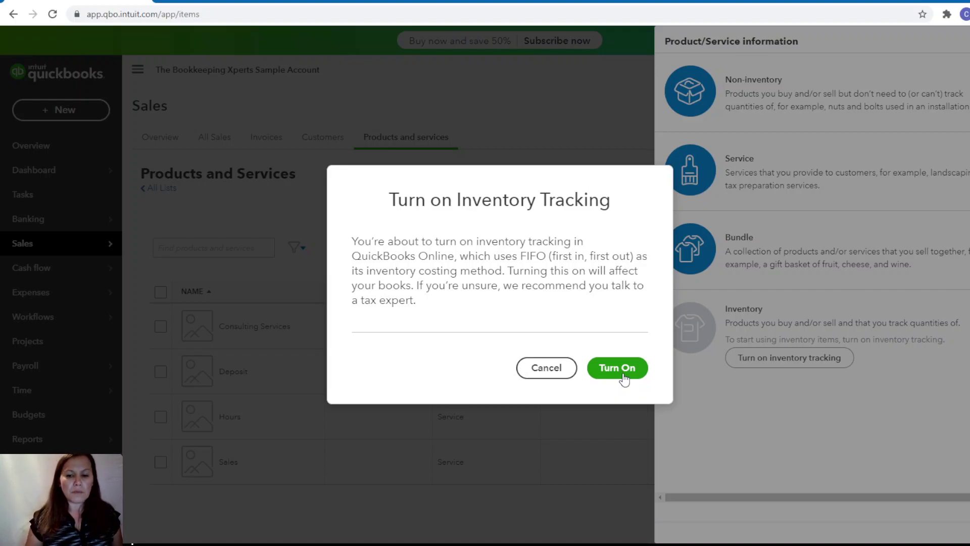
click(626, 376)
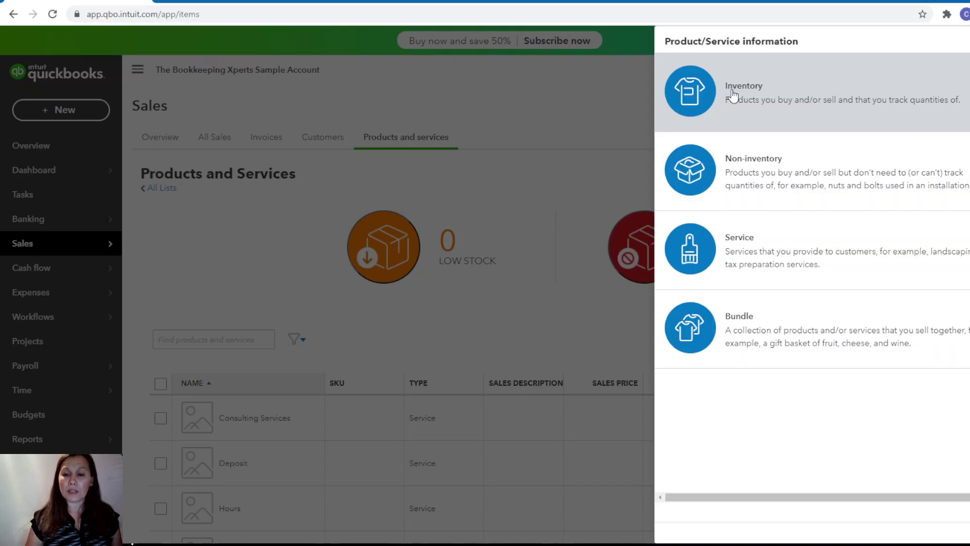
Step: Choose the Inventory type for the new item and name it Bookkeeper Tshirt
click(733, 95)
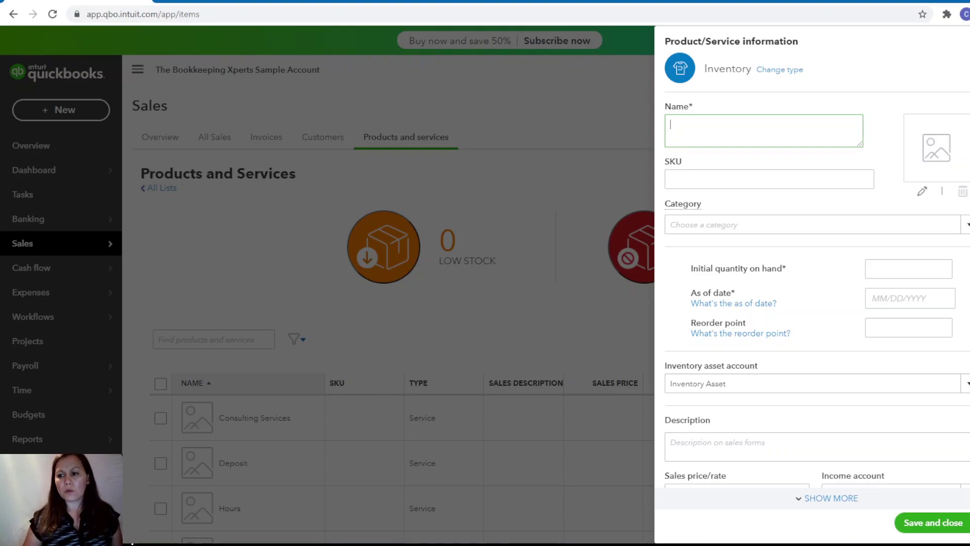
scroll(818, 258, down, 2)
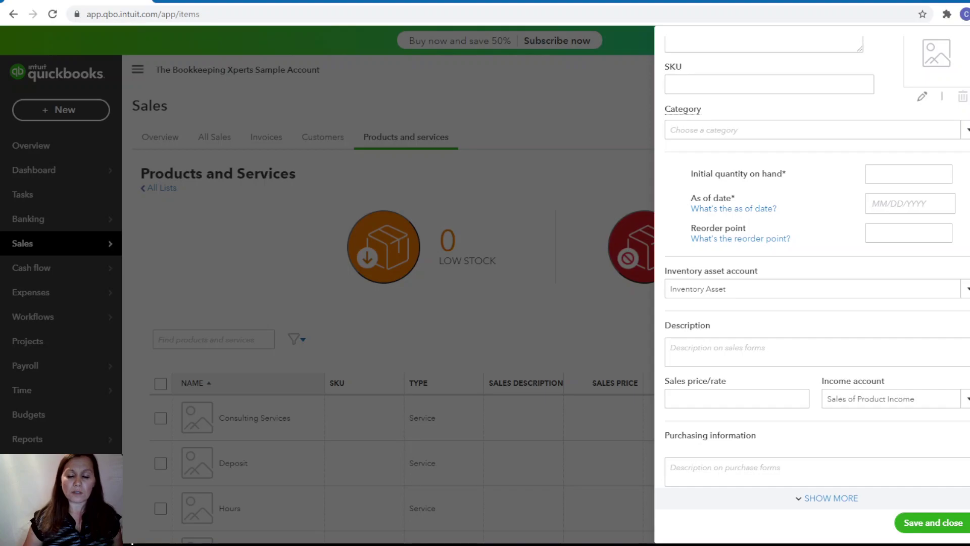
scroll(818, 257, down, 2)
scroll(963, 80, up, 4)
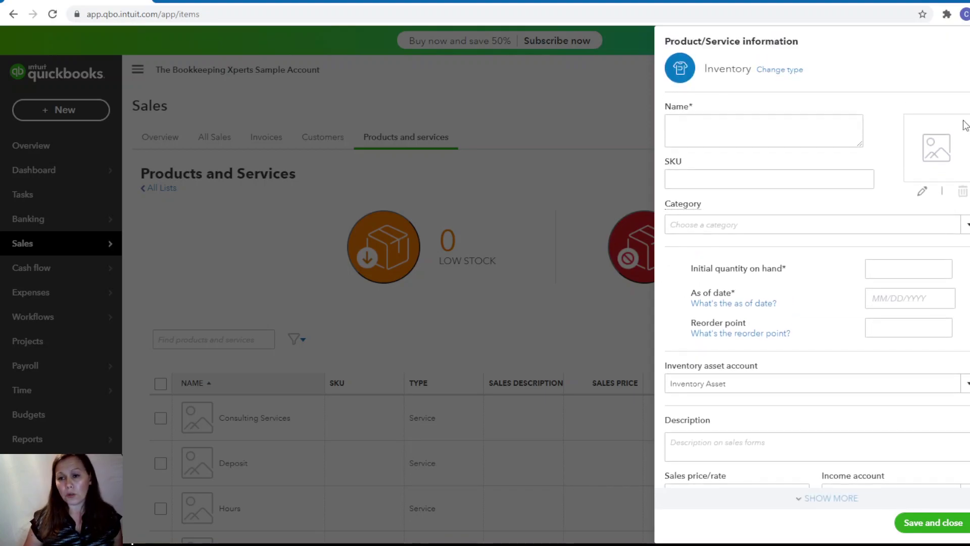
click(713, 134)
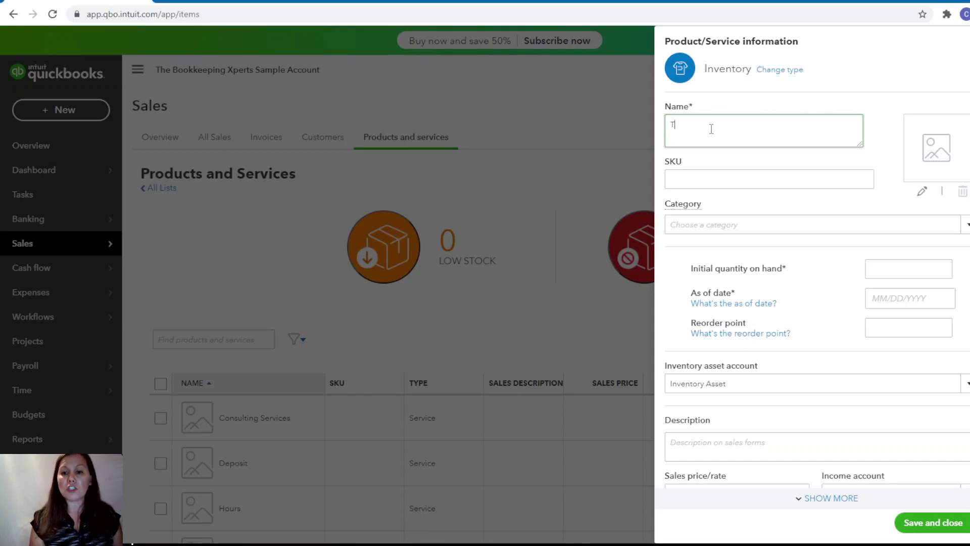
text(est)
key(BackSpace)
key(BackSpace)
key(BackSpace)
key(BackSpace)
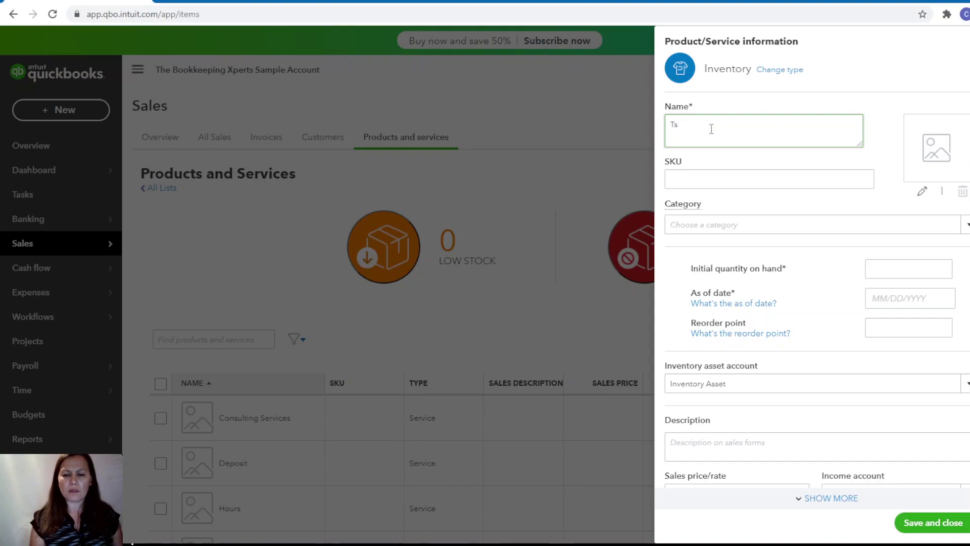
text(Boo)
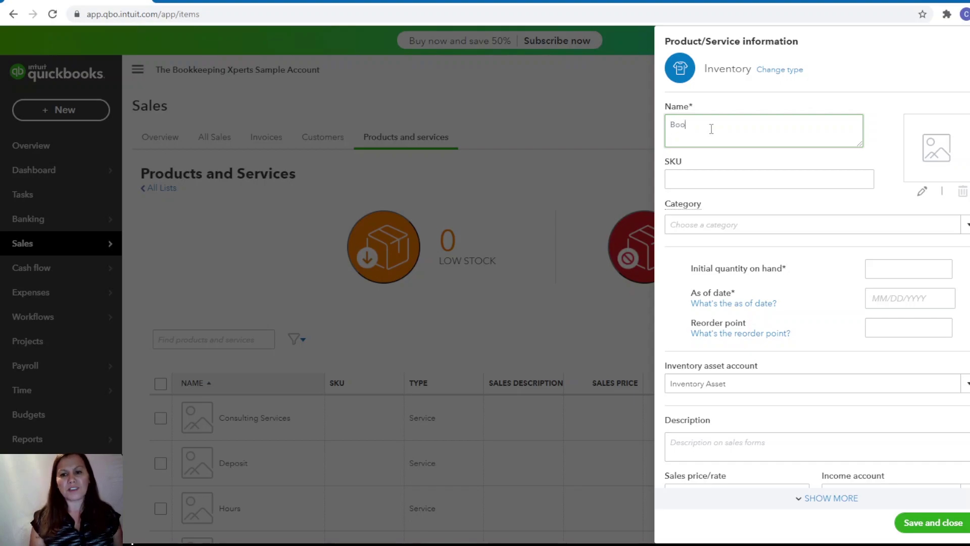
text(kkeeper)
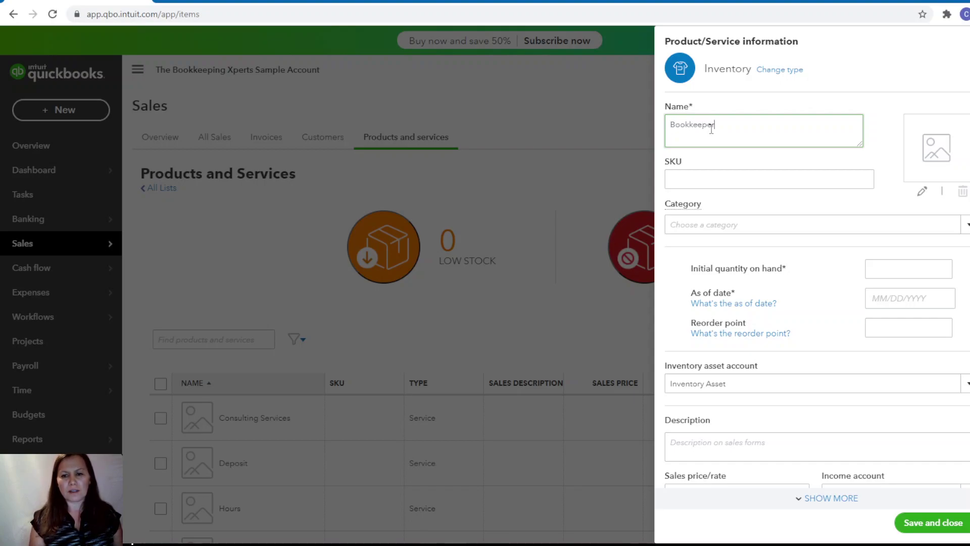
text( Ts)
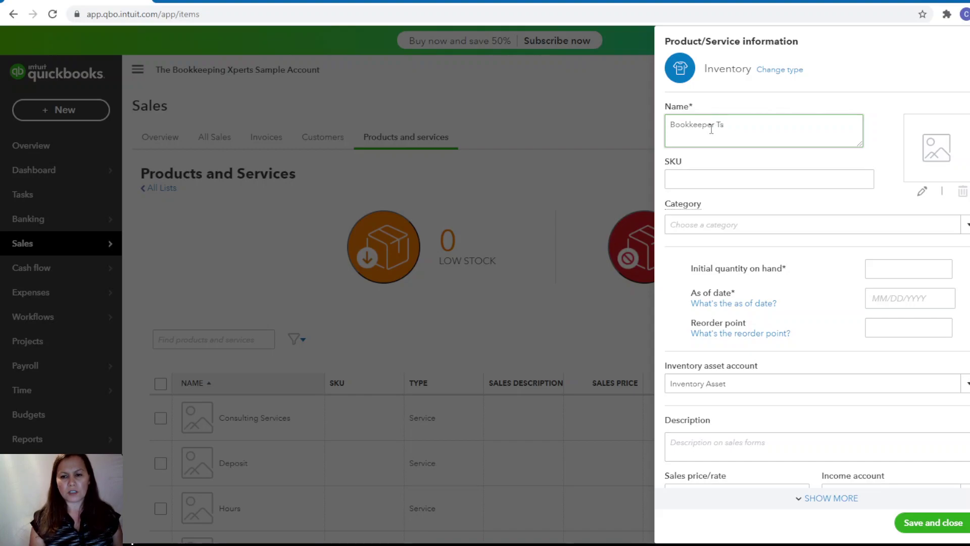
text(hirt)
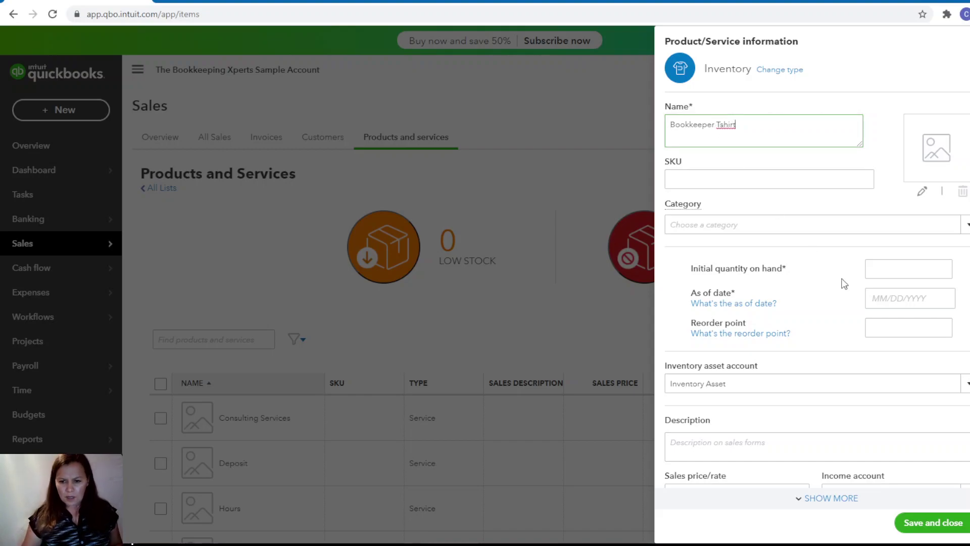
Step: Set the item's initial quantity on hand to 0 with an as of date of 08/25/2021
click(883, 299)
click(883, 272)
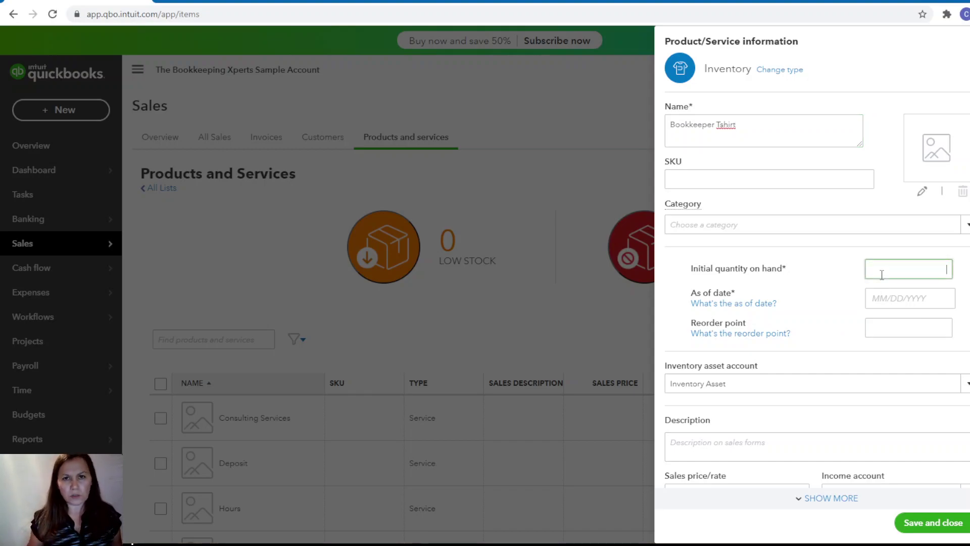
text(0)
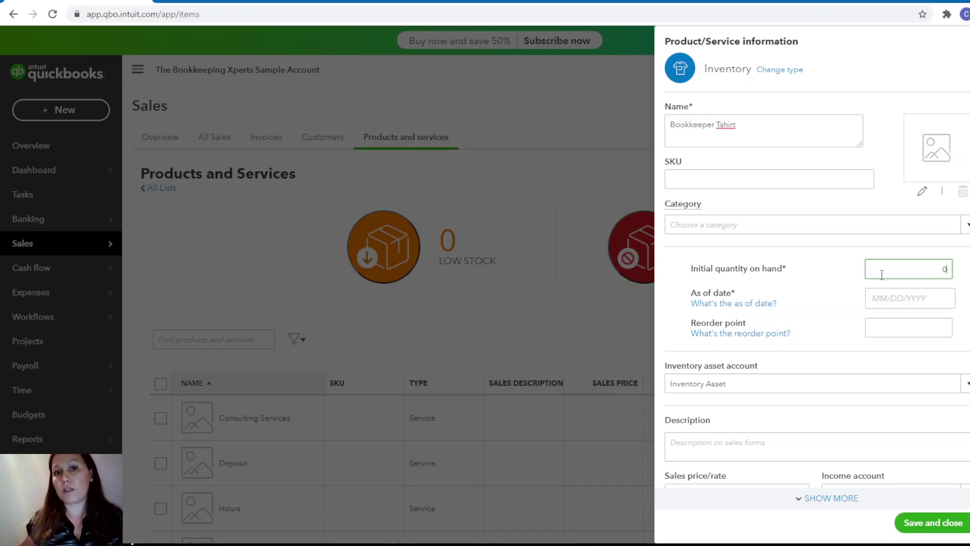
click(941, 300)
click(928, 426)
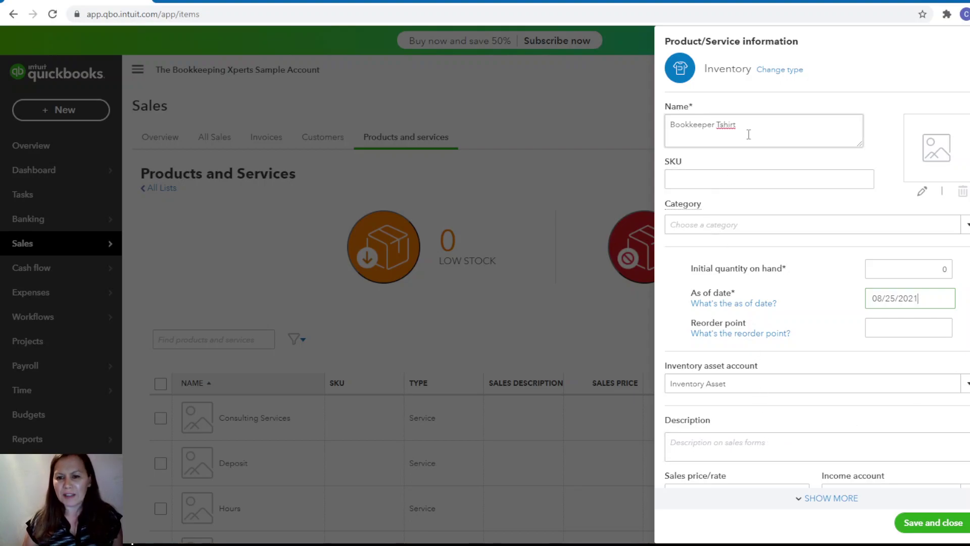
Step: Correct the spelling of the inventory item's name to Bookkeeper T-shirt
click(742, 119)
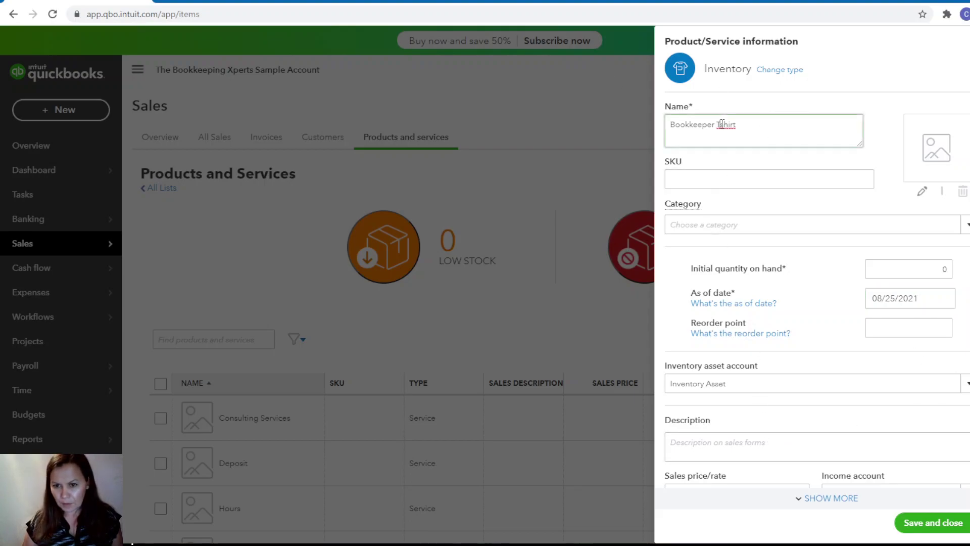
triple_click(741, 122)
click(714, 127)
double_click(728, 126)
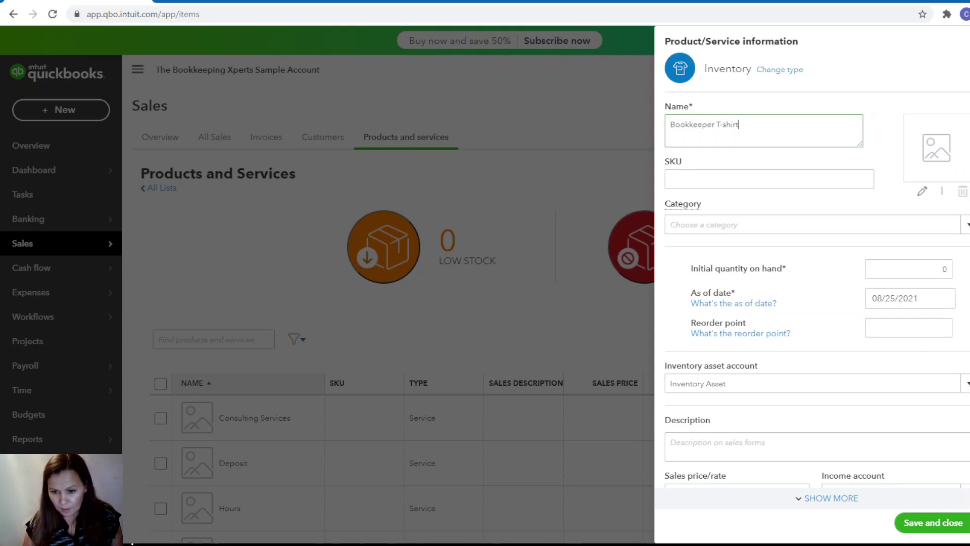
Step: Set the T-shirt item's sales price to 20 and its purchase cost to 15
scroll(817, 261, down, 3)
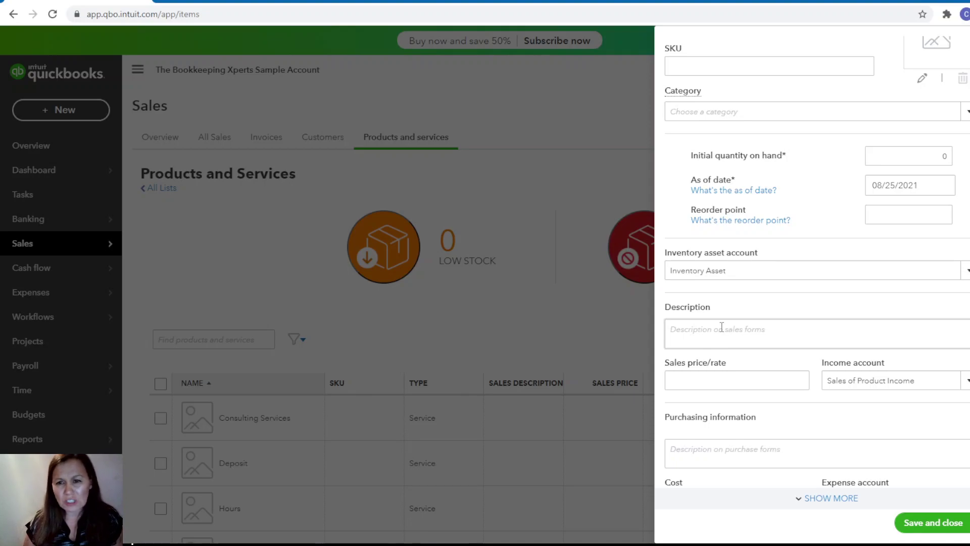
scroll(838, 311, up, 3)
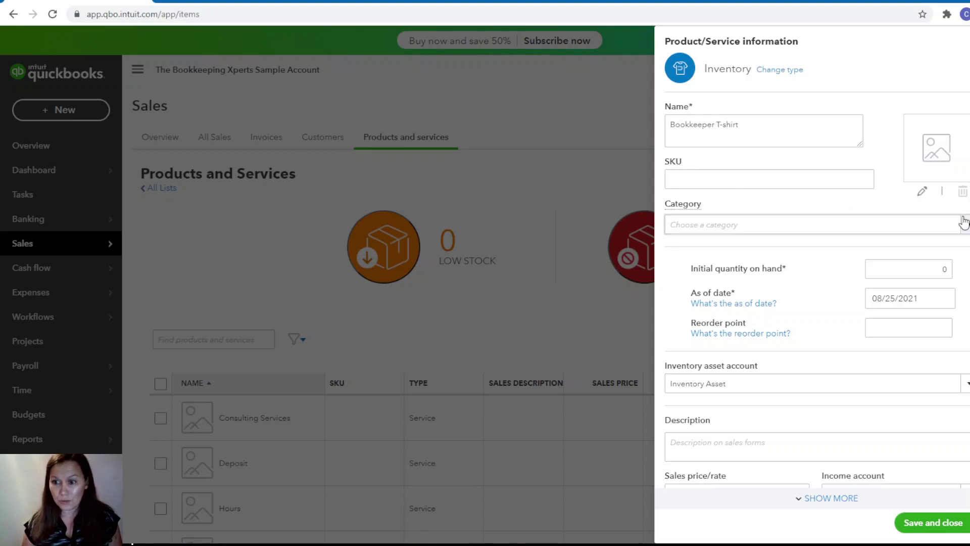
scroll(958, 371, down, 4)
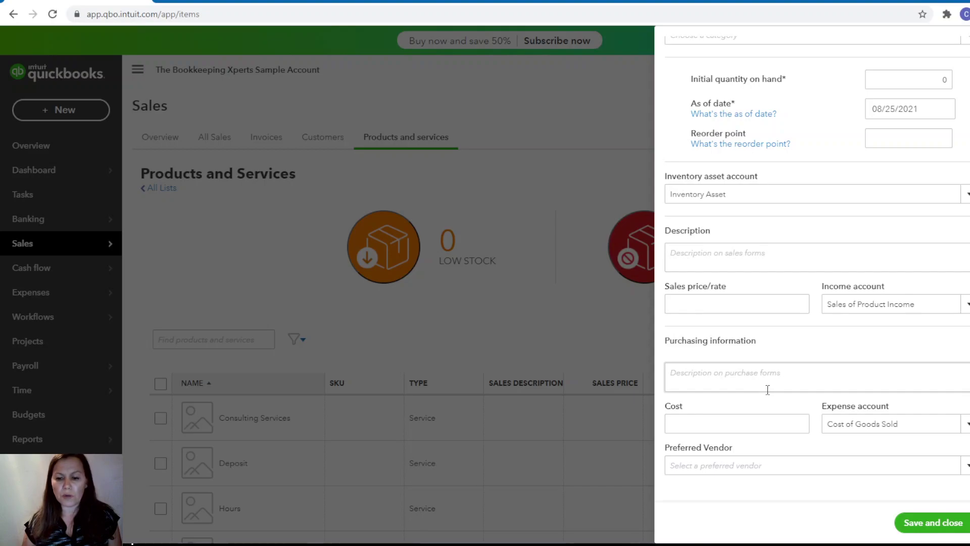
scroll(864, 352, up, 1)
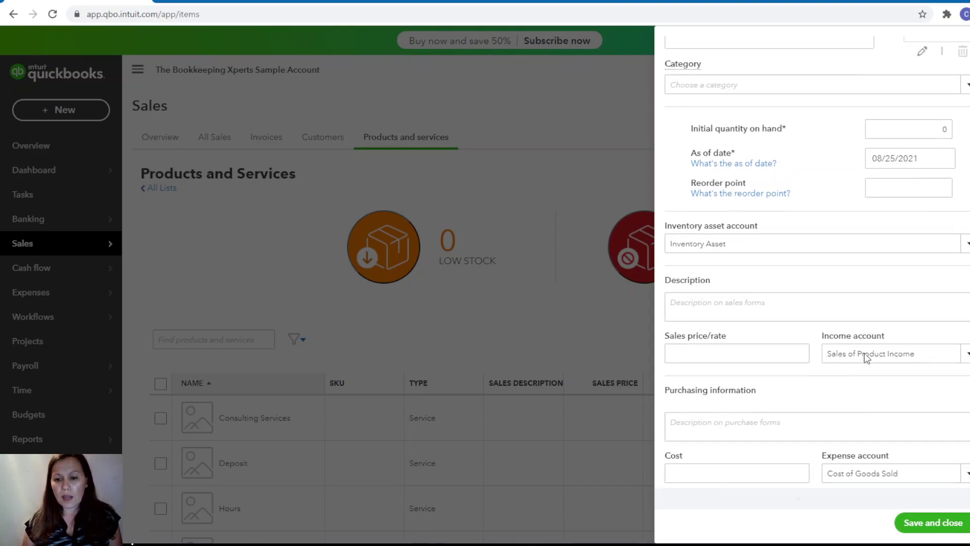
click(715, 367)
text(20)
scroll(834, 386, up, 2)
scroll(834, 384, down, 3)
click(731, 429)
text(15)
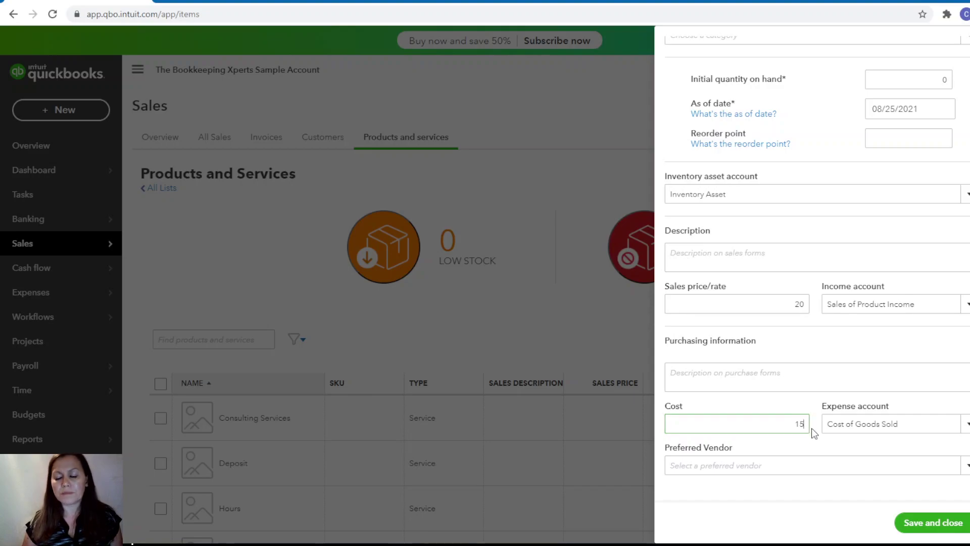
Step: Save the Bookkeeper T-shirt inventory item and return to the products and services list
scroll(812, 428, up, 3)
scroll(825, 392, down, 3)
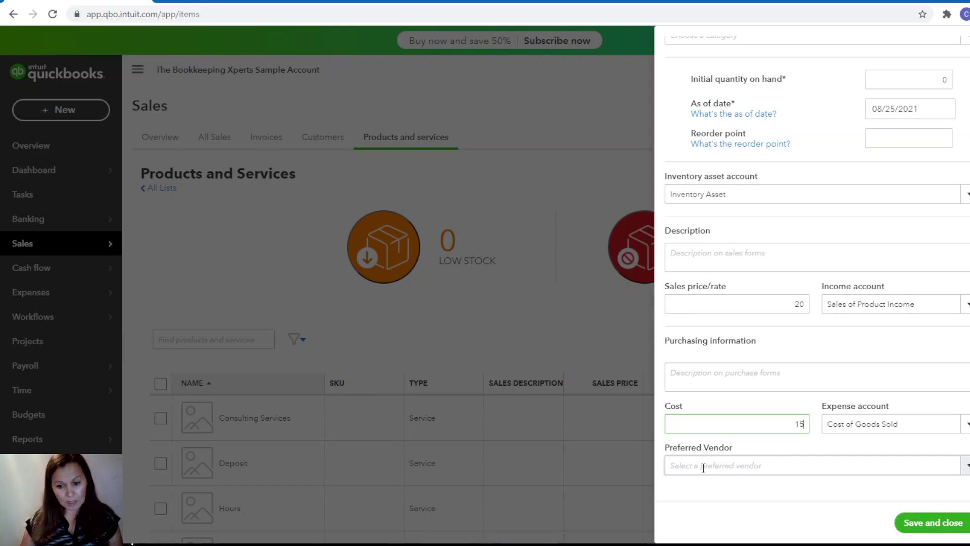
click(933, 523)
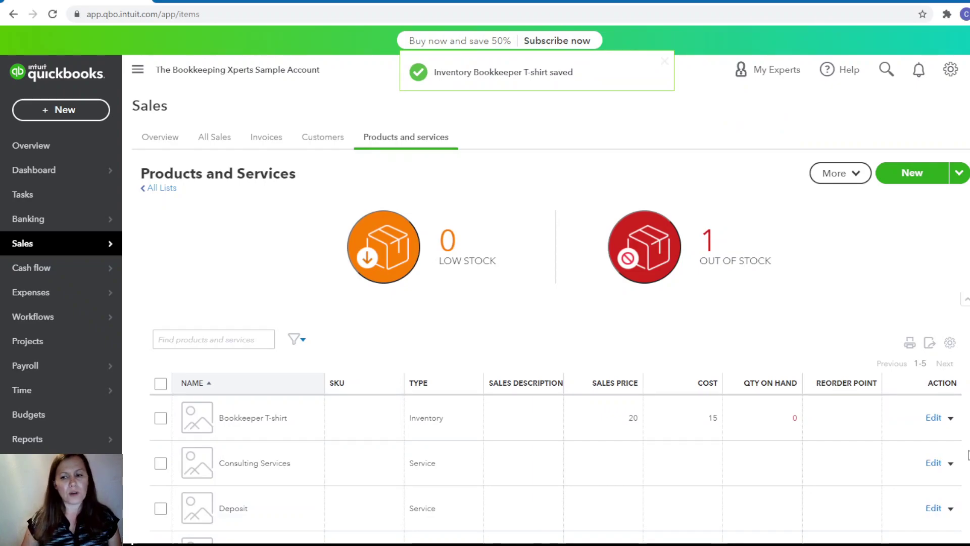
Step: Start a new sales receipt and create a new customer on it, entering only the customer's name
scroll(876, 412, down, 3)
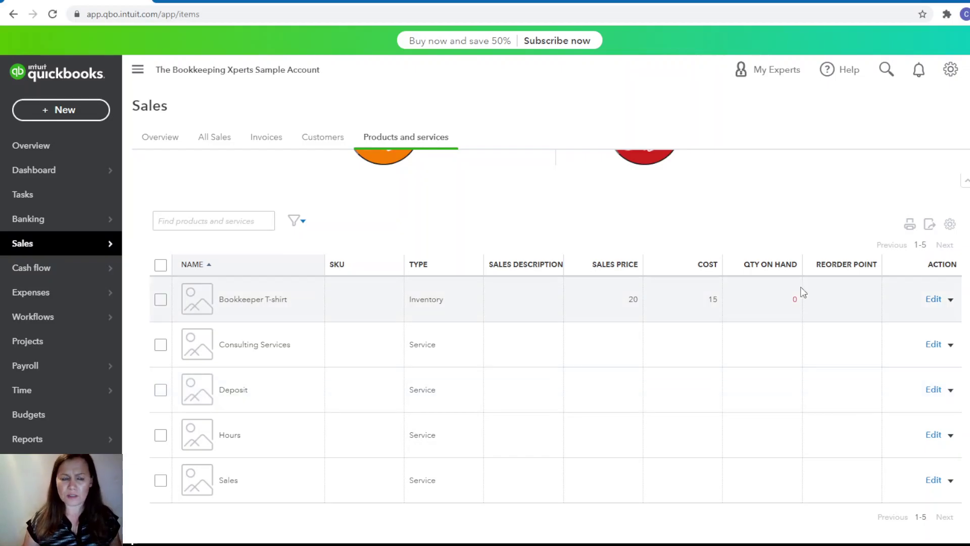
click(48, 111)
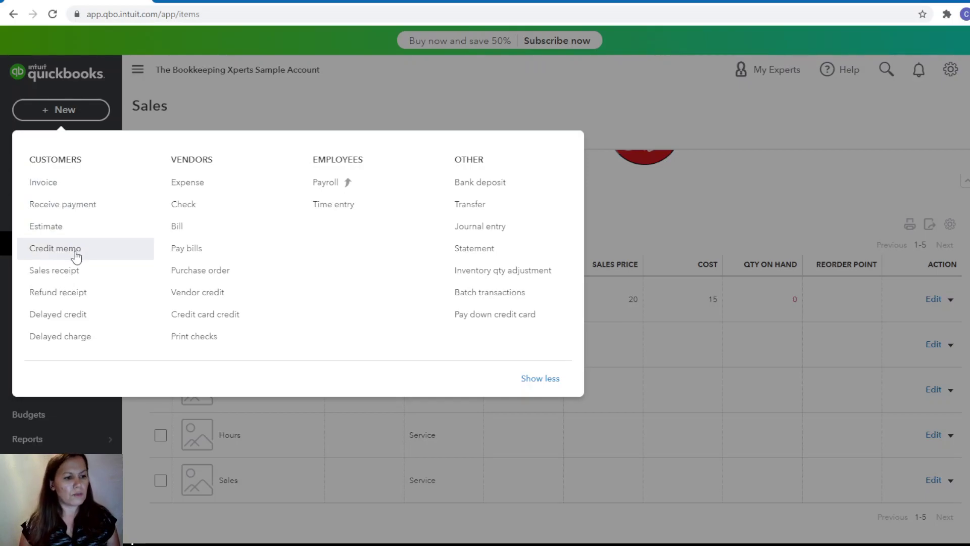
click(76, 276)
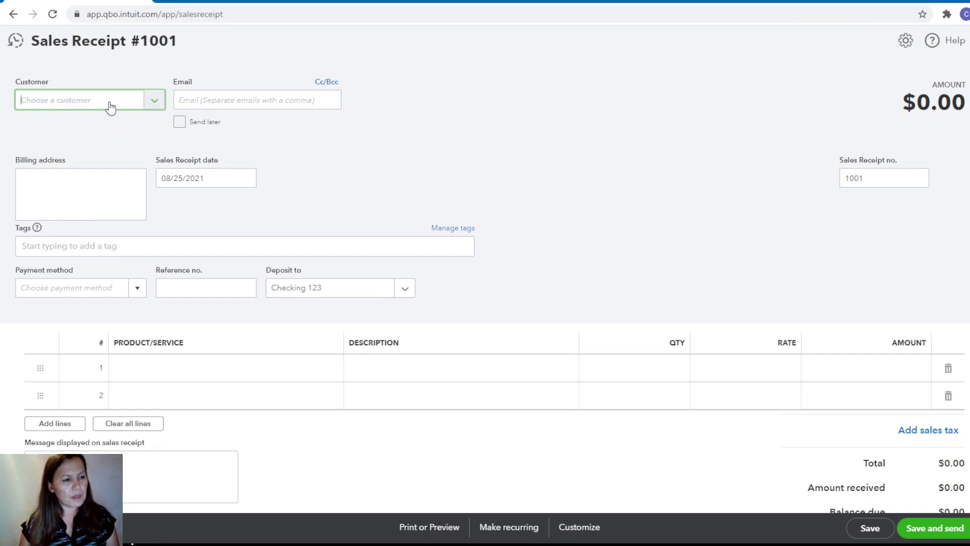
click(154, 103)
click(59, 136)
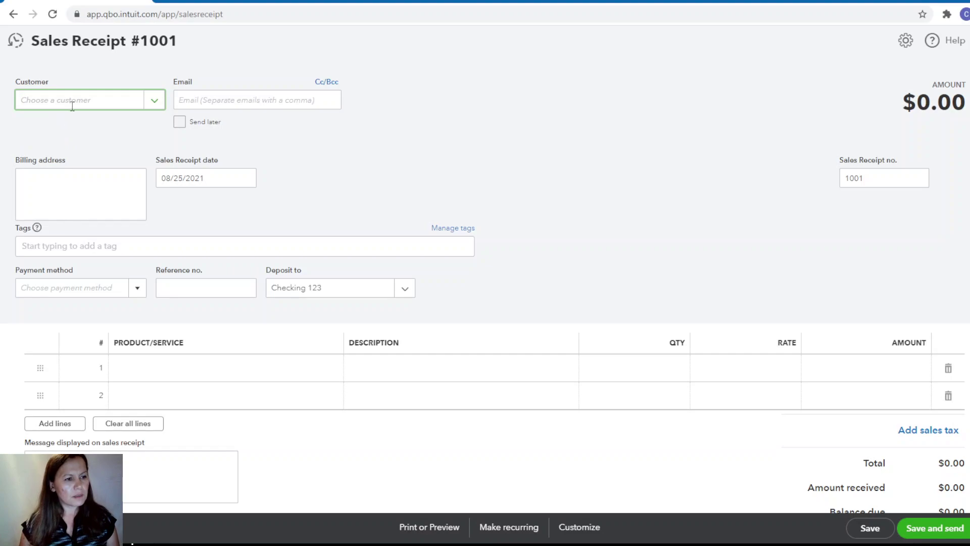
click(158, 103)
click(156, 101)
click(53, 132)
text(Jim)
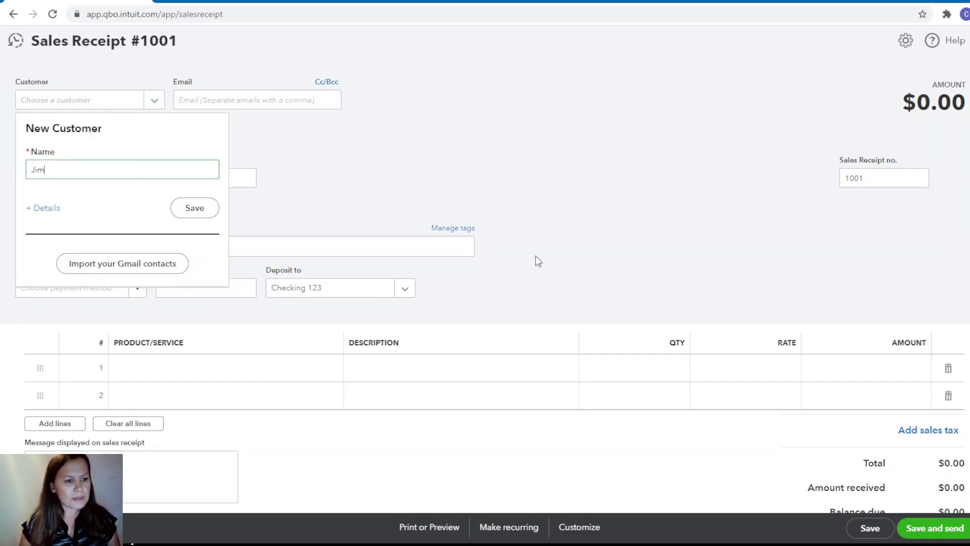
click(196, 213)
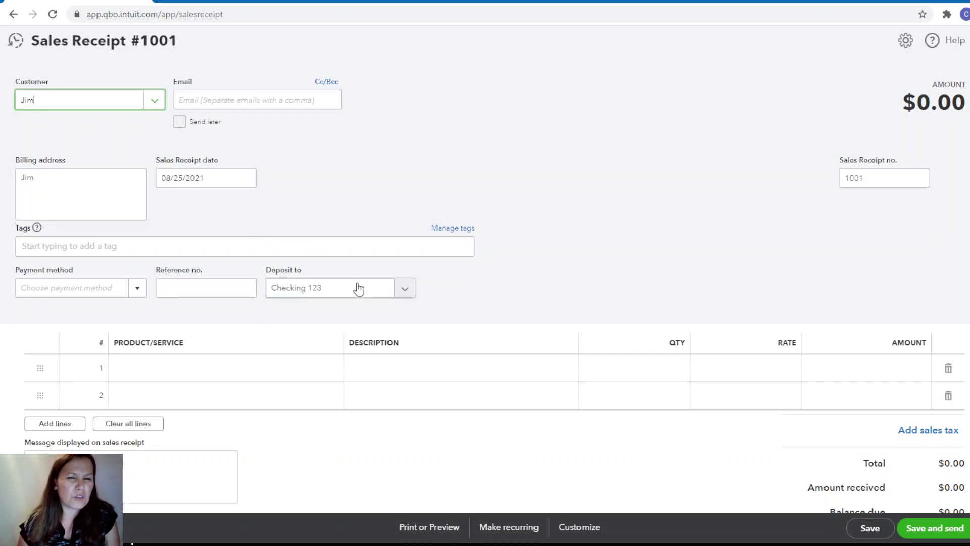
Step: Set the sales receipt to deposit to Undeposited Funds and choose Consulting Services on its first line
click(406, 291)
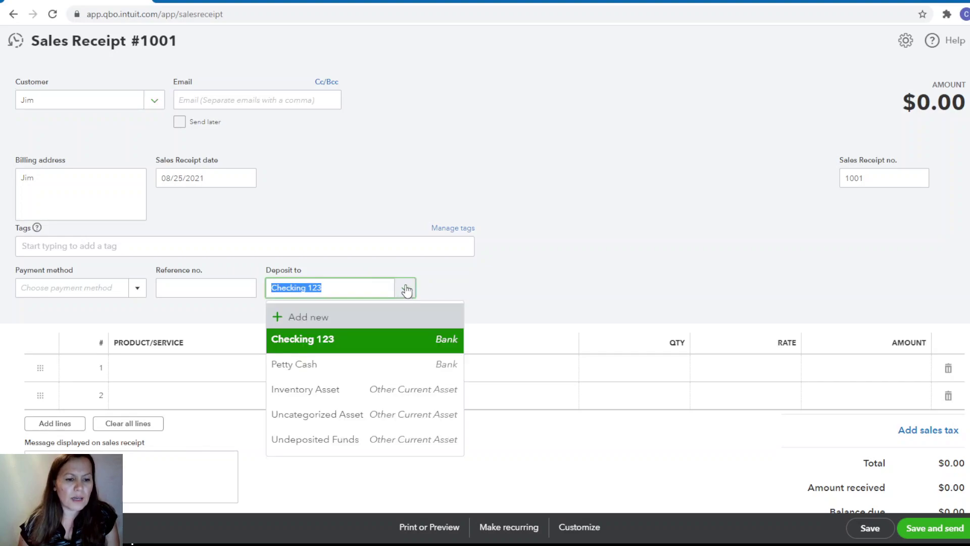
click(338, 447)
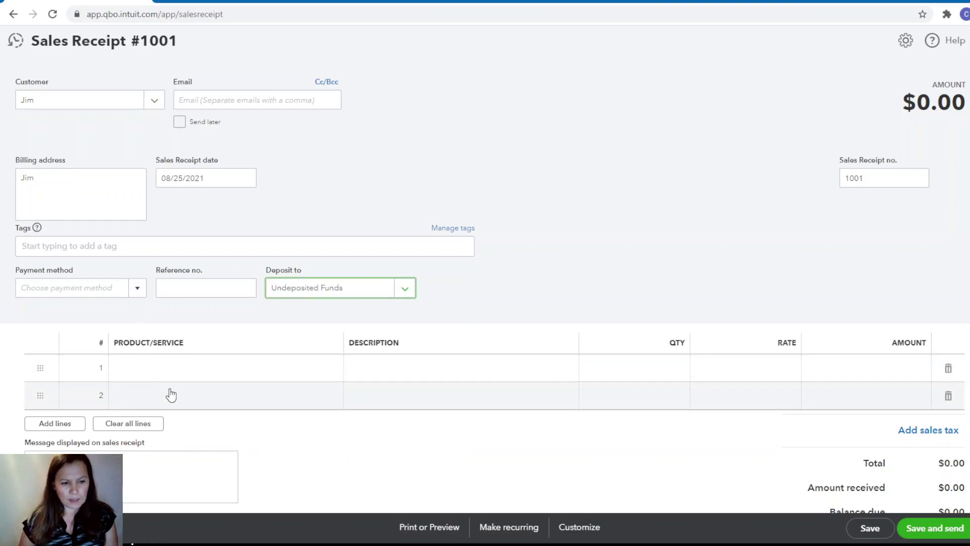
click(188, 374)
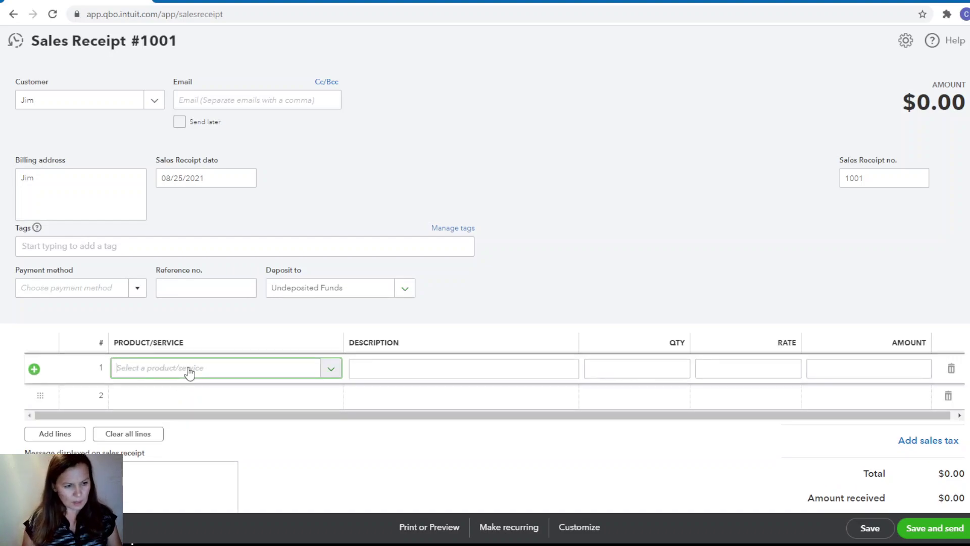
click(328, 369)
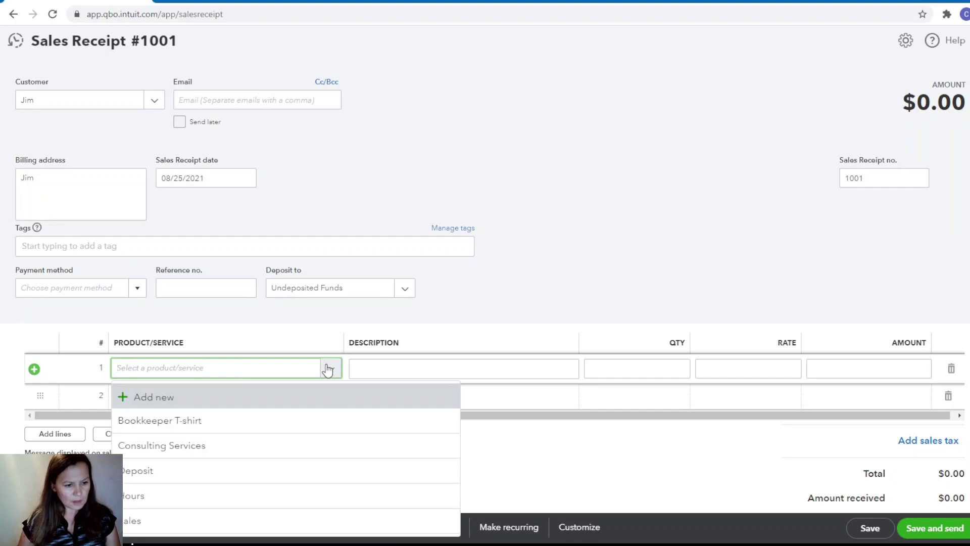
click(176, 446)
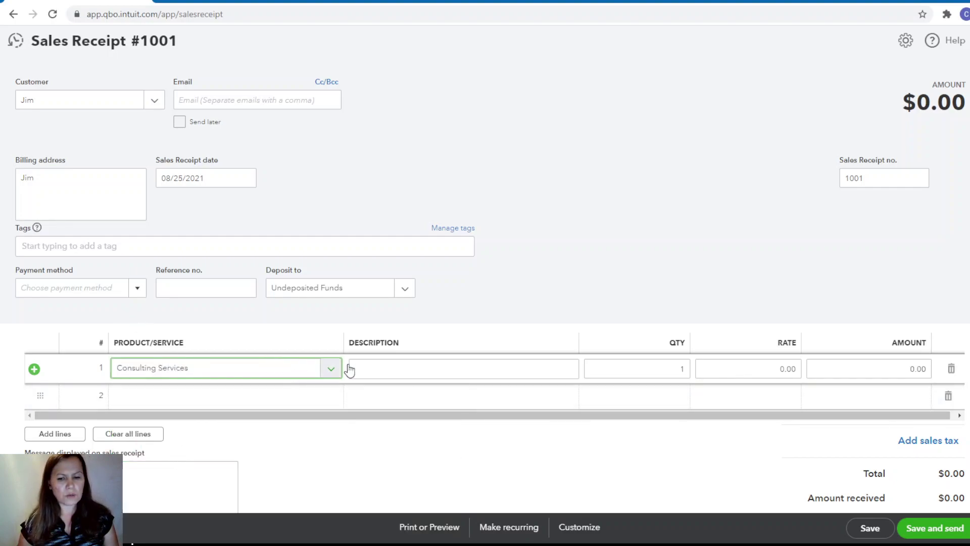
Step: Set the Consulting Services rate to 100, then save and close the sales receipt
click(769, 368)
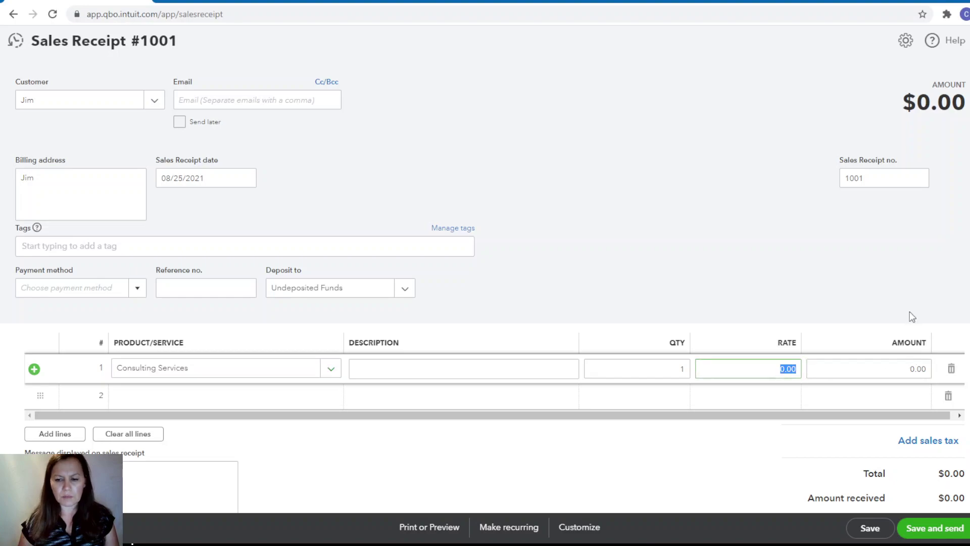
text(100)
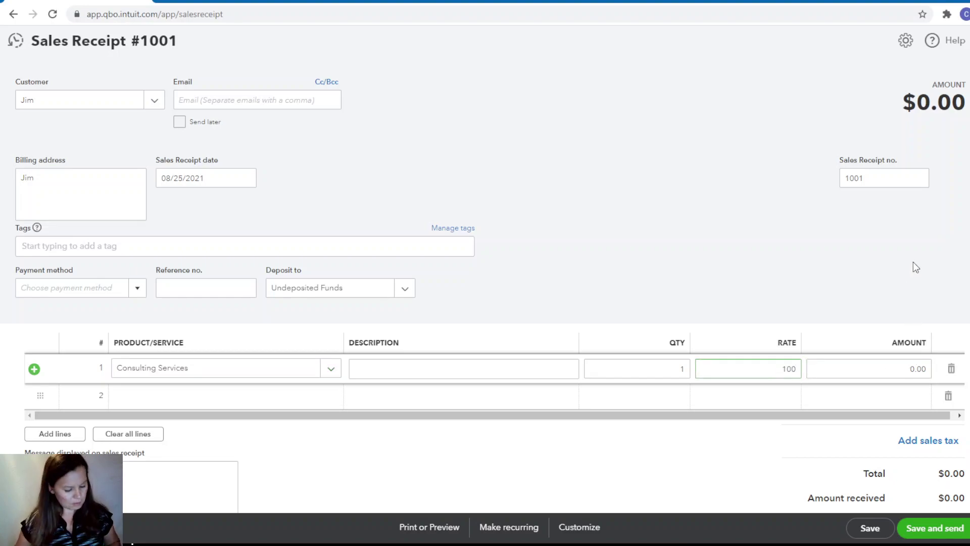
key(Tab)
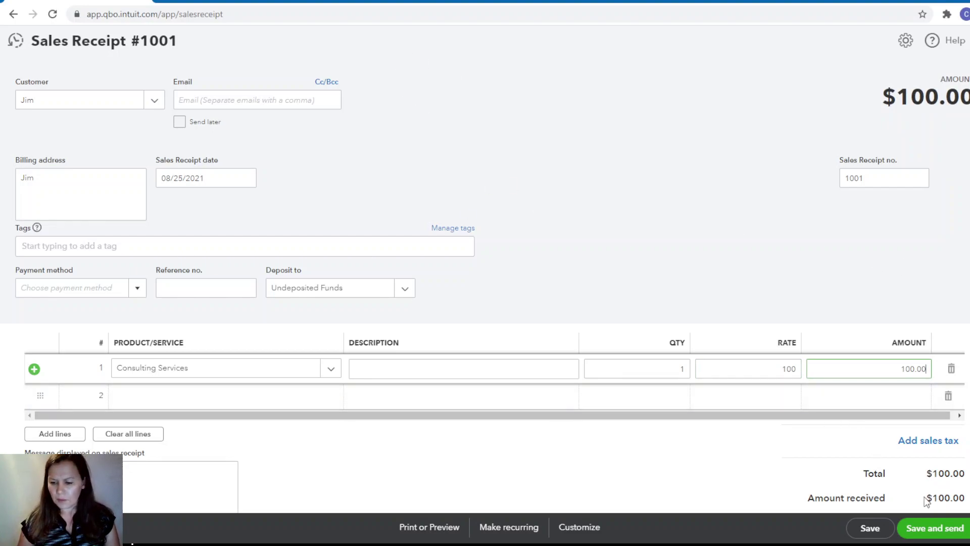
click(880, 535)
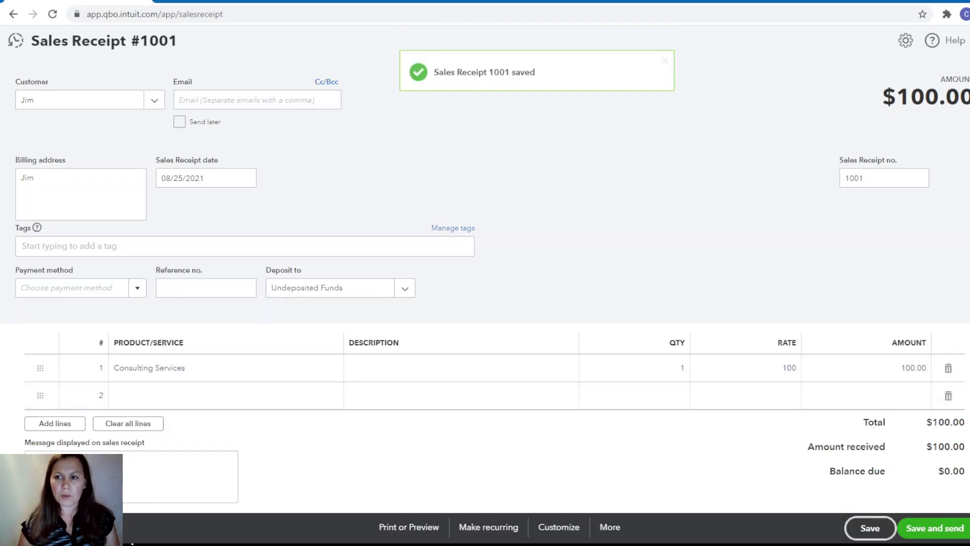
click(963, 40)
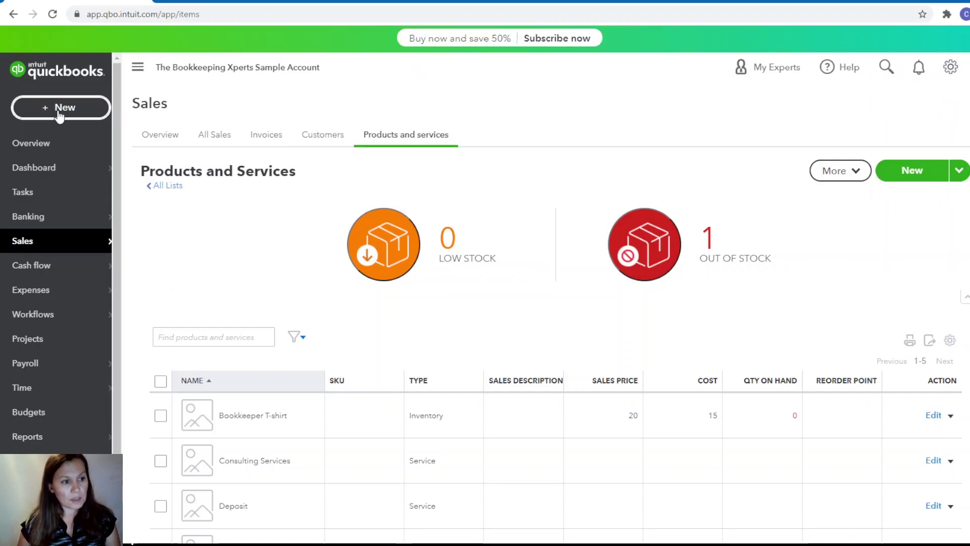
Step: Record and save a bank deposit into Checking 123 that includes the sales receipt payment, and open the Banking page
click(43, 107)
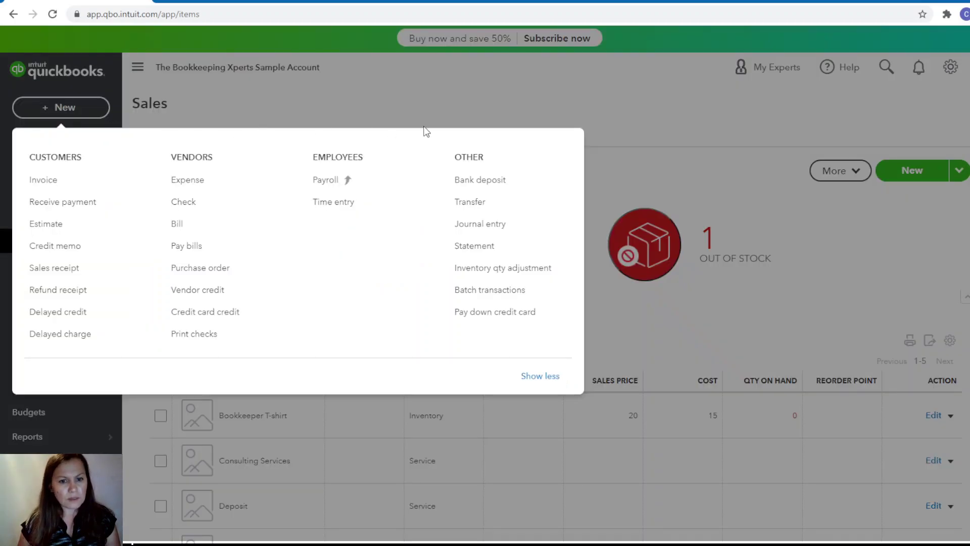
click(476, 178)
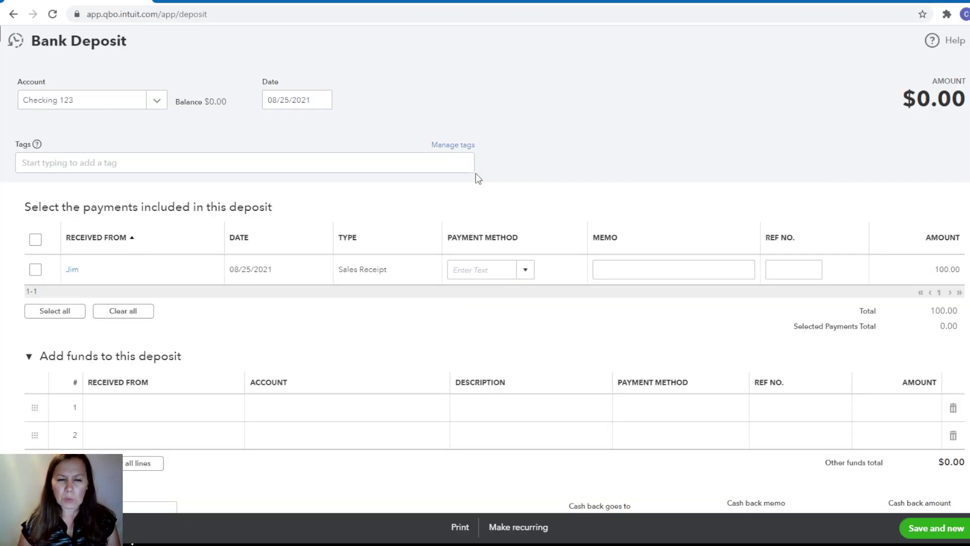
click(35, 270)
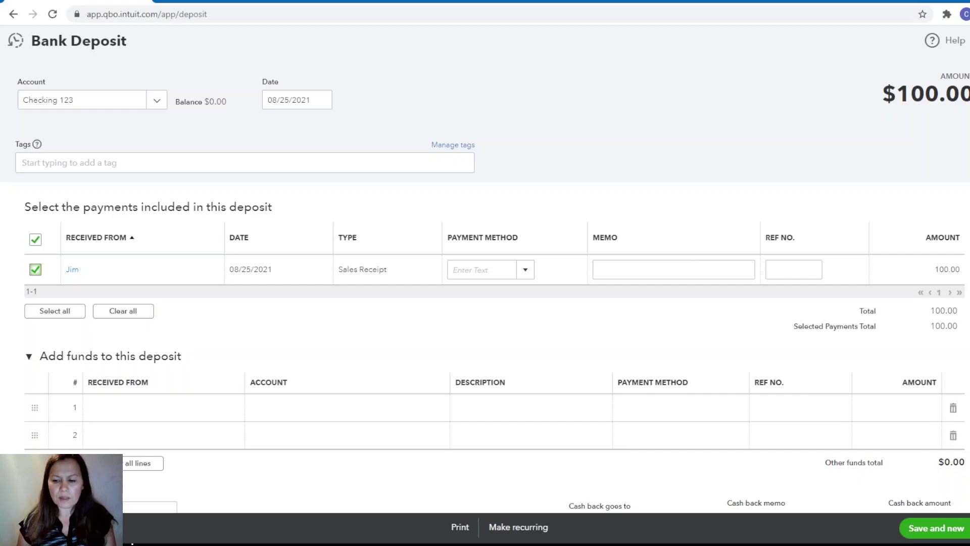
click(925, 506)
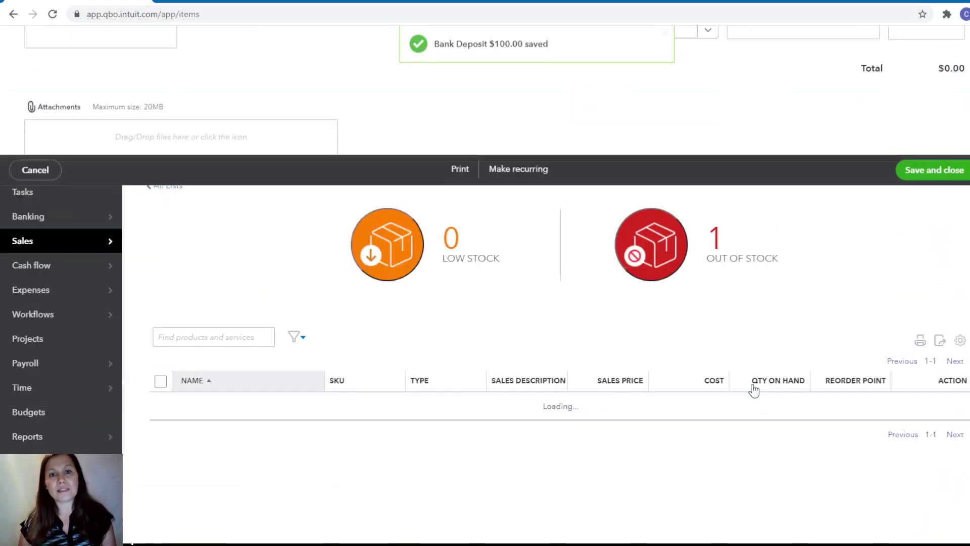
mouse_move(18, 222)
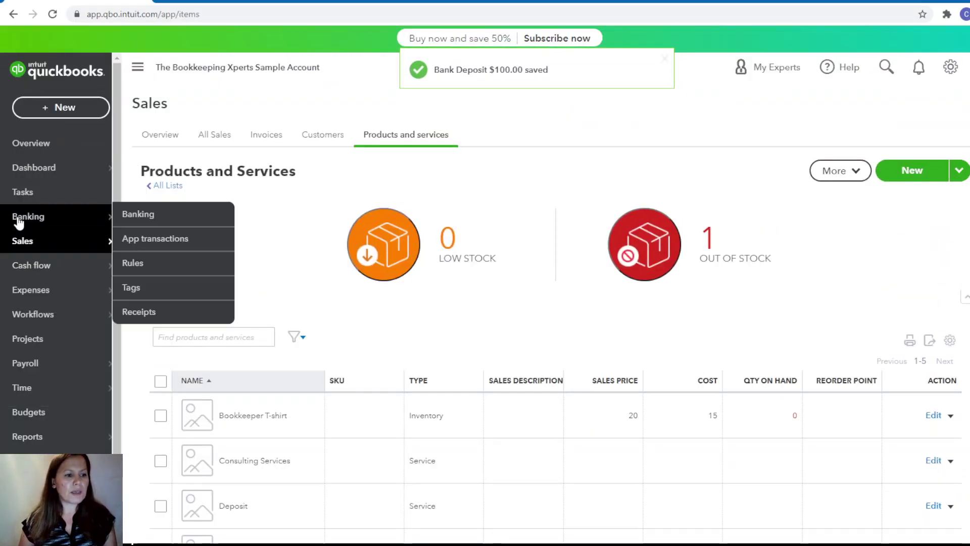
click(138, 217)
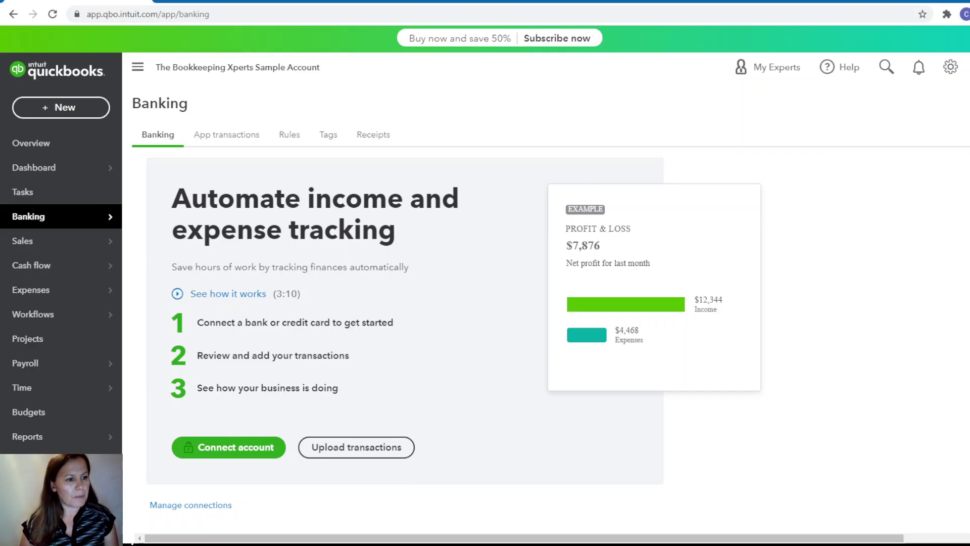
Step: Start another sales receipt and create a new customer on it named best customer
click(55, 109)
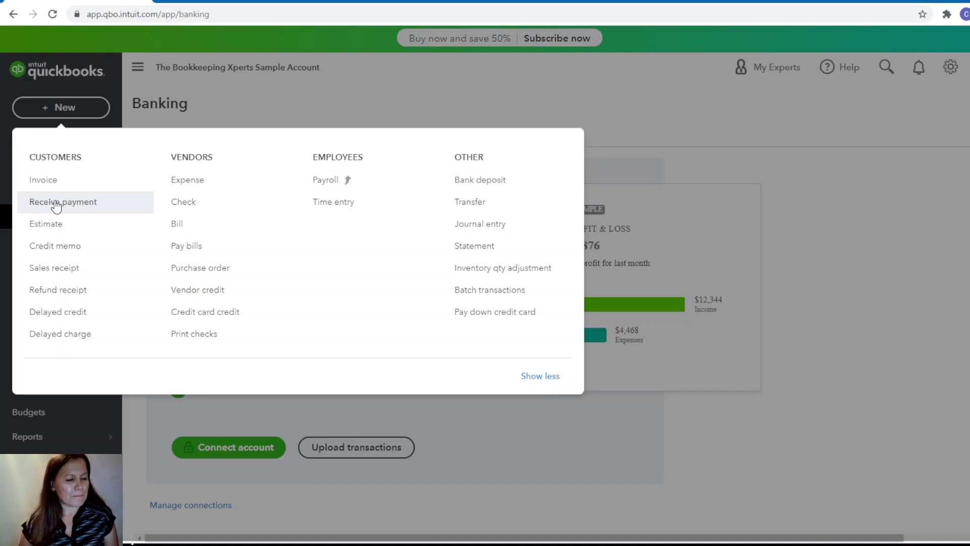
click(64, 269)
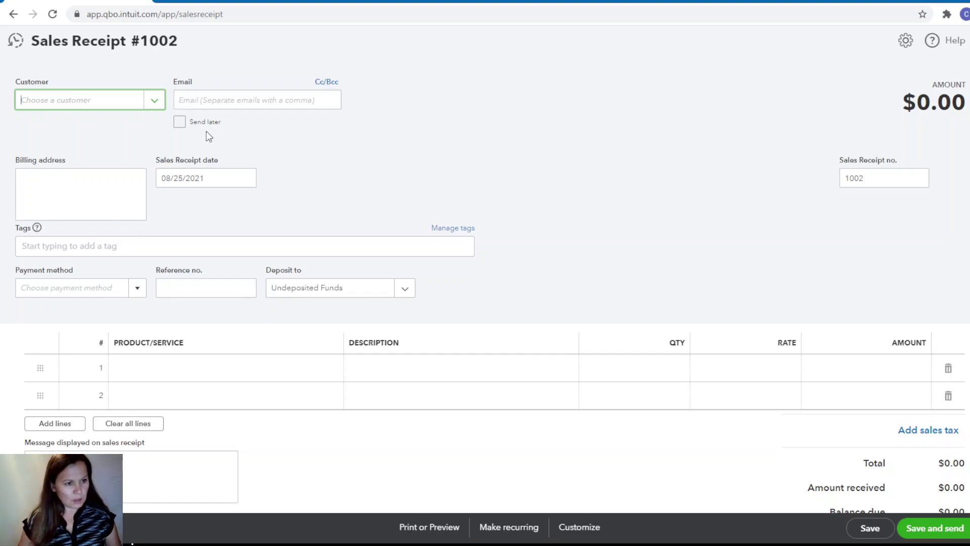
click(152, 101)
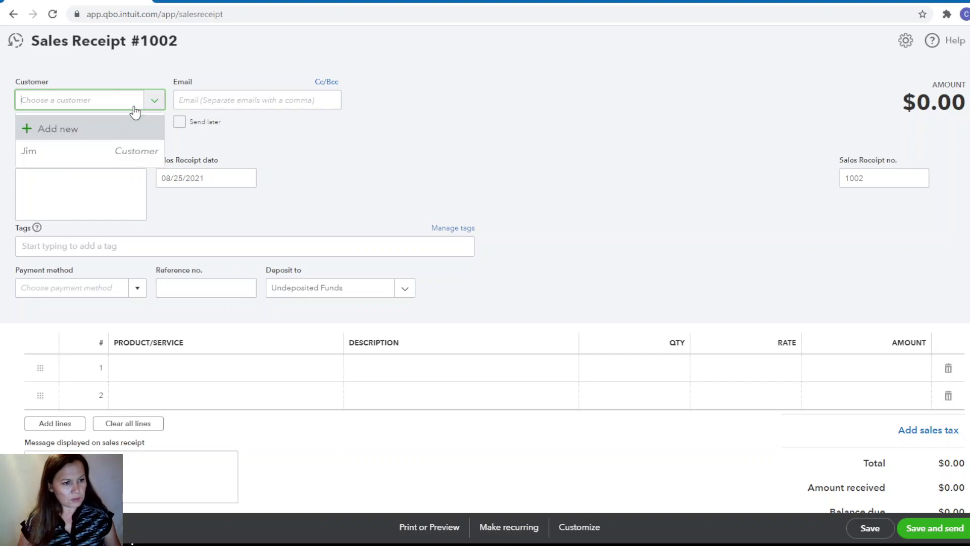
click(70, 134)
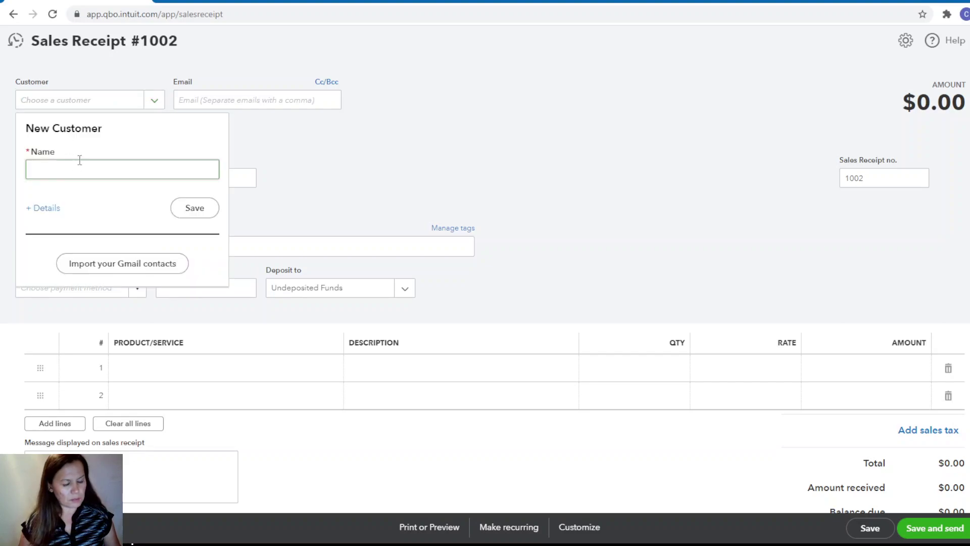
text(best custoemr)
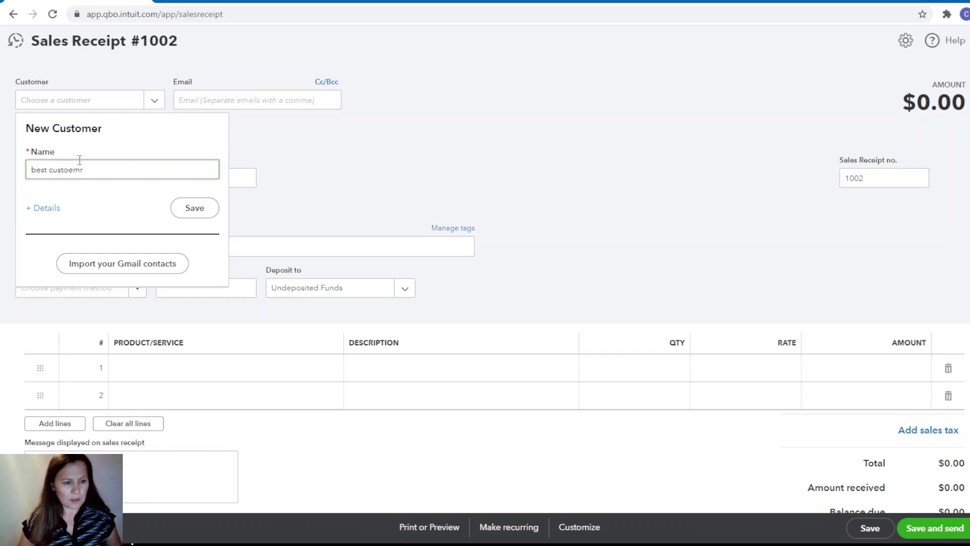
key(BackSpace)
key(BackSpace)
key(BackSpace)
text(mer)
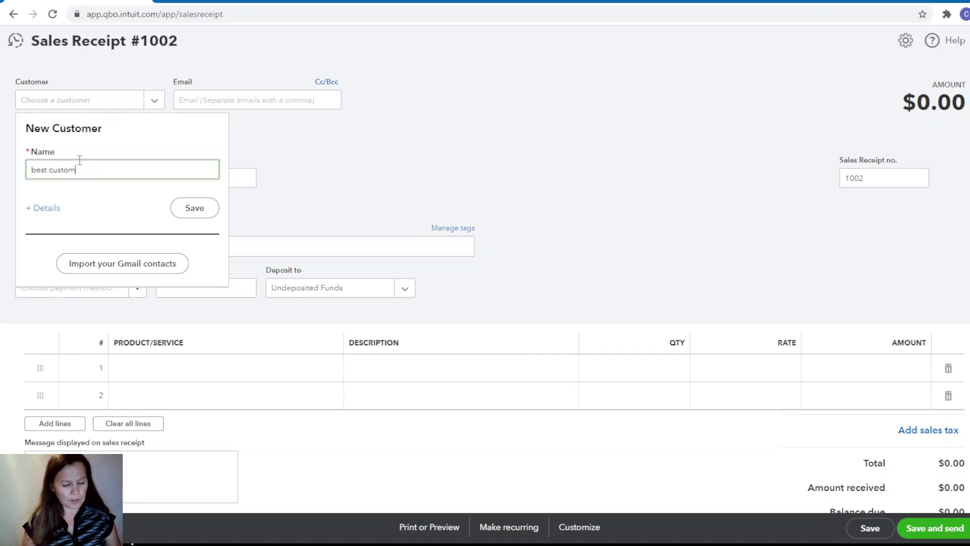
click(206, 208)
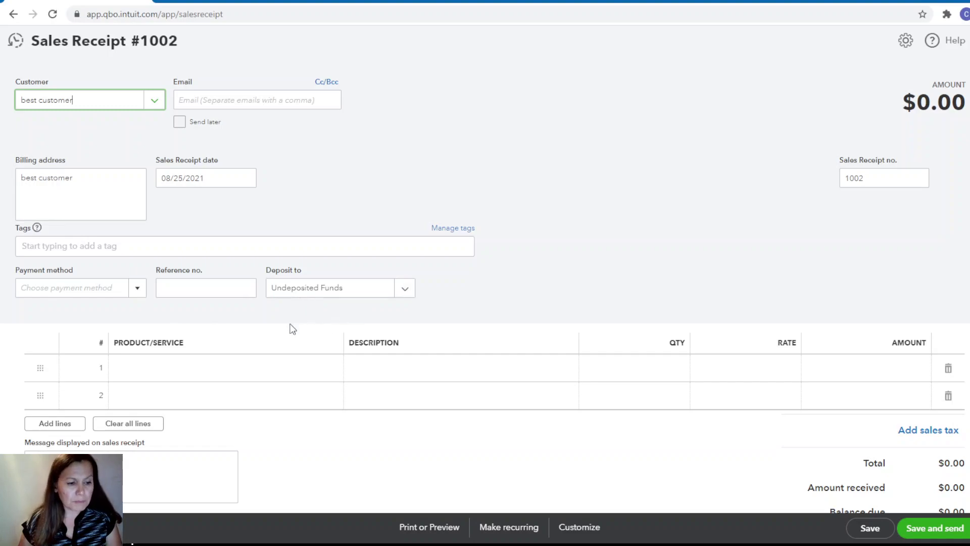
Step: Set this sales receipt to deposit to Petty Cash and choose the Deposit item on its first line
click(408, 289)
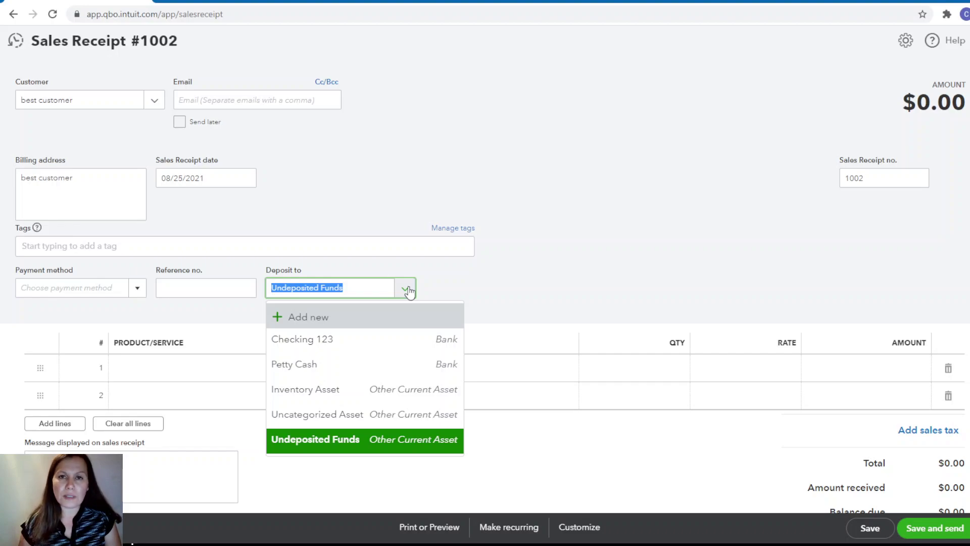
click(304, 371)
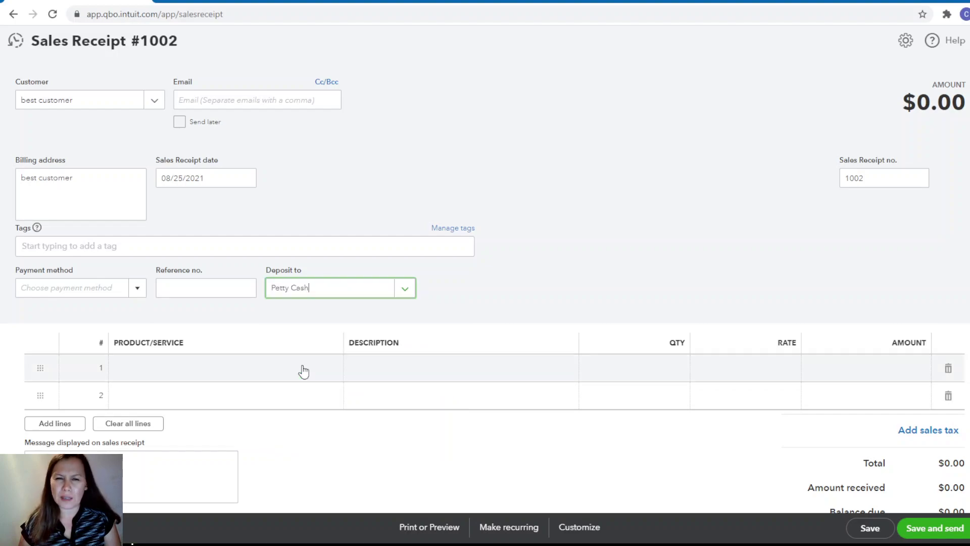
click(217, 372)
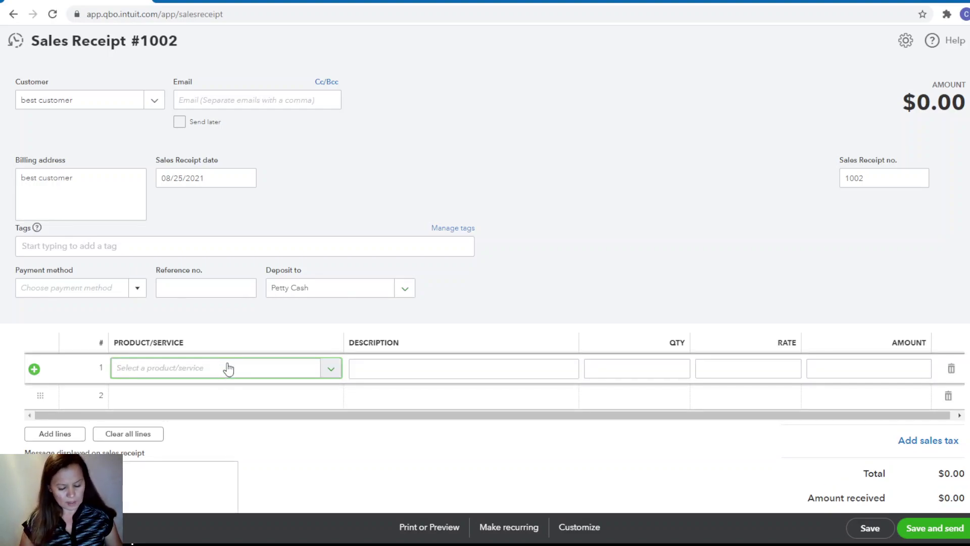
text(depo)
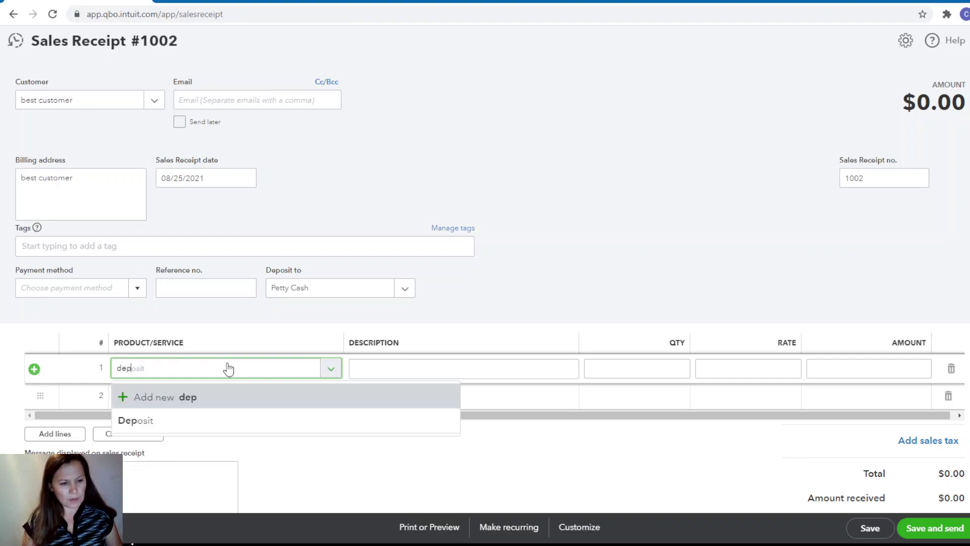
click(153, 419)
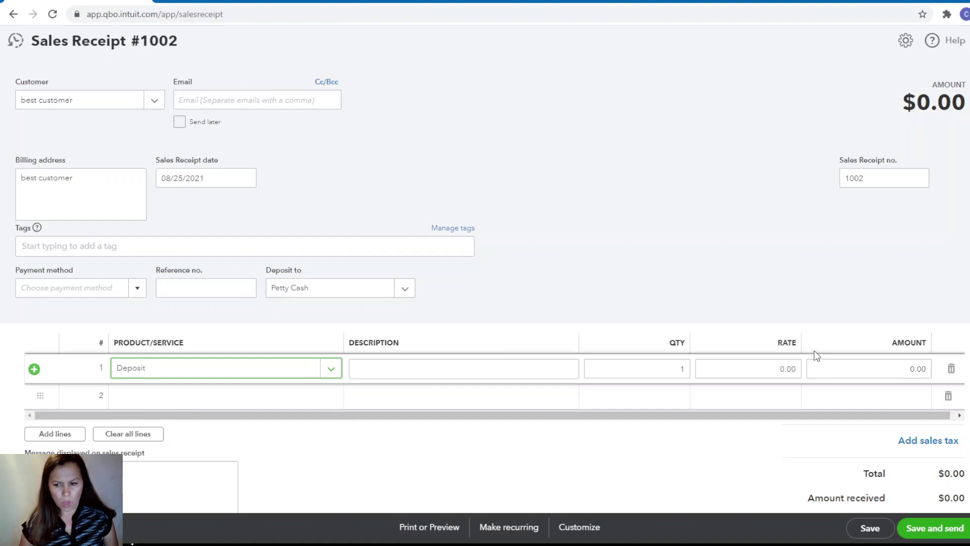
Step: Set the Deposit line's amount to 1000 on the sales receipt, and save and close the receipt
click(900, 368)
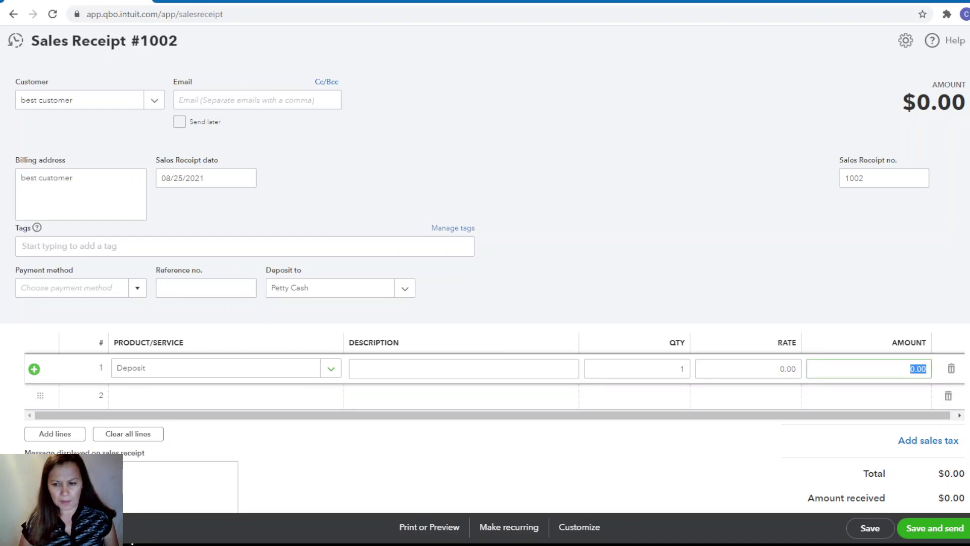
text(10)
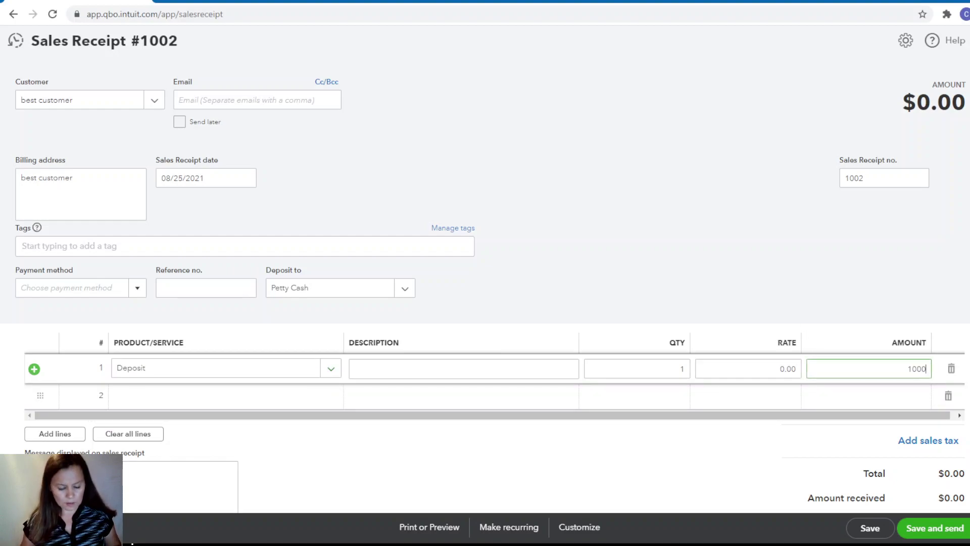
key(Tab)
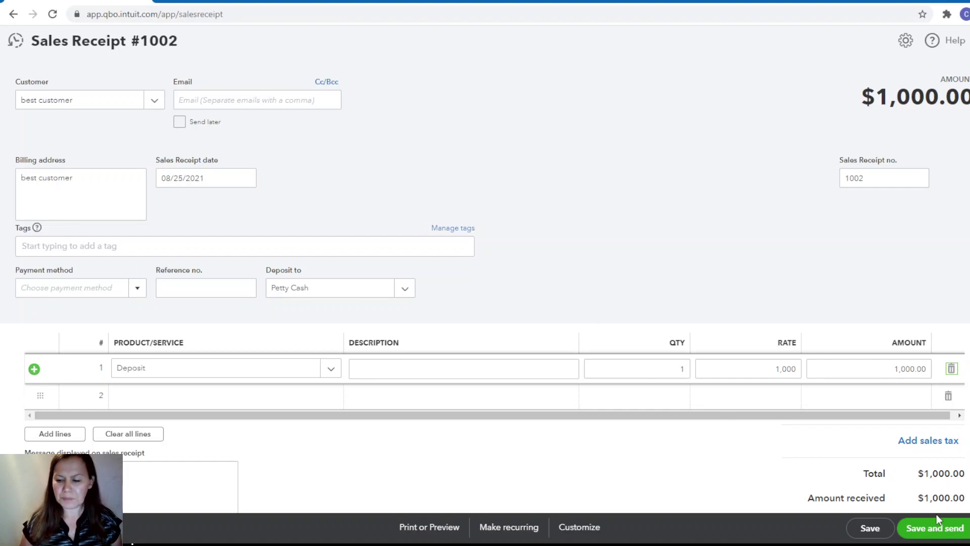
click(870, 536)
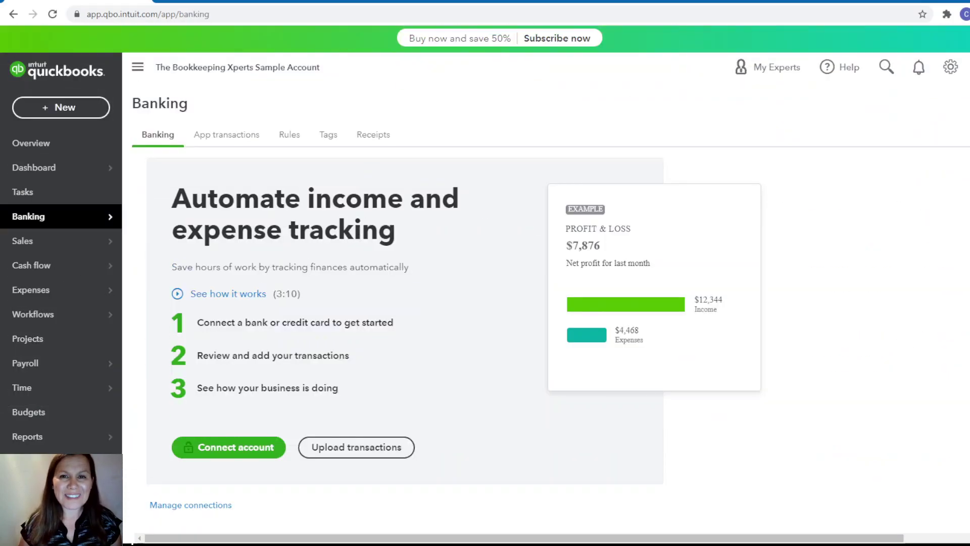
Step: Open the chart of accounts and view the register of the Deposit liability account
mouse_move(50, 483)
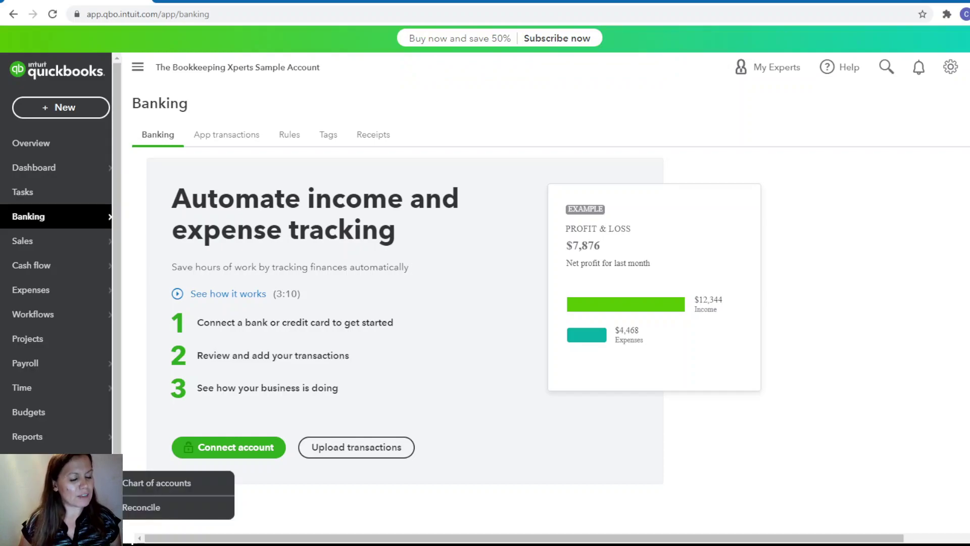
click(163, 484)
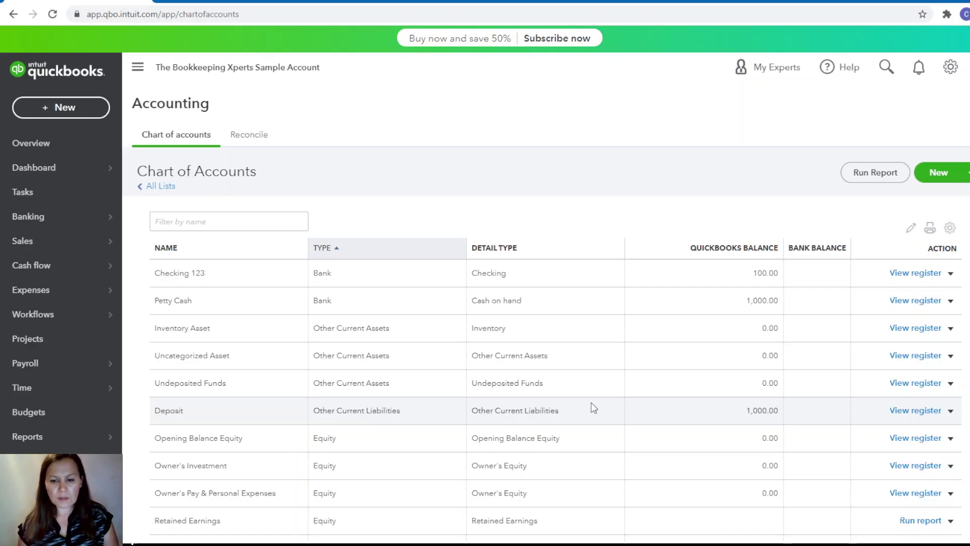
click(920, 416)
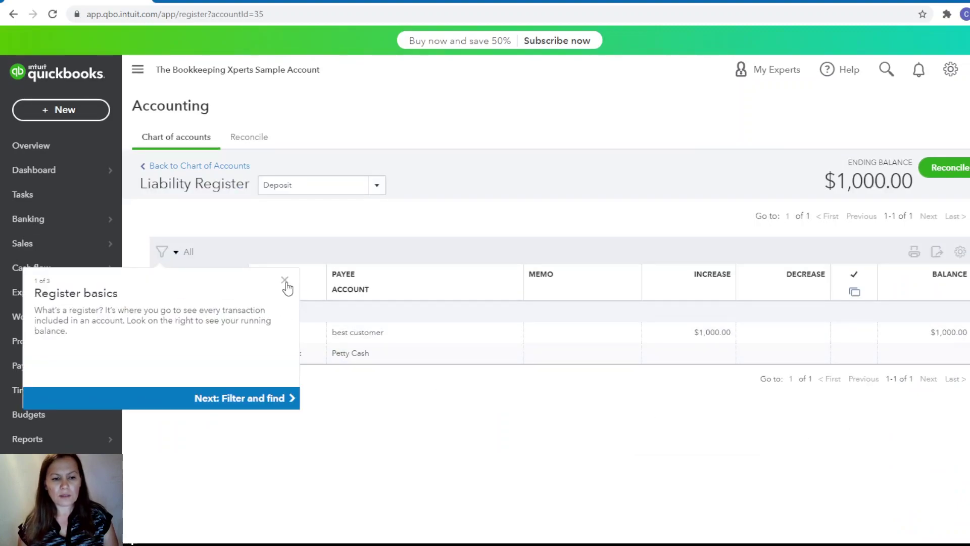
click(285, 281)
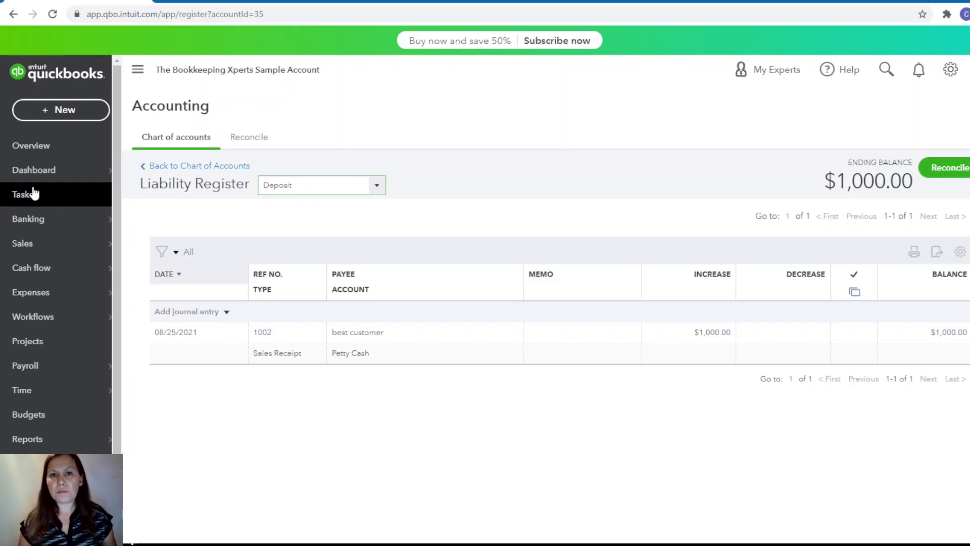
Step: Open the Products and Services list and review the items and their types
mouse_move(45, 245)
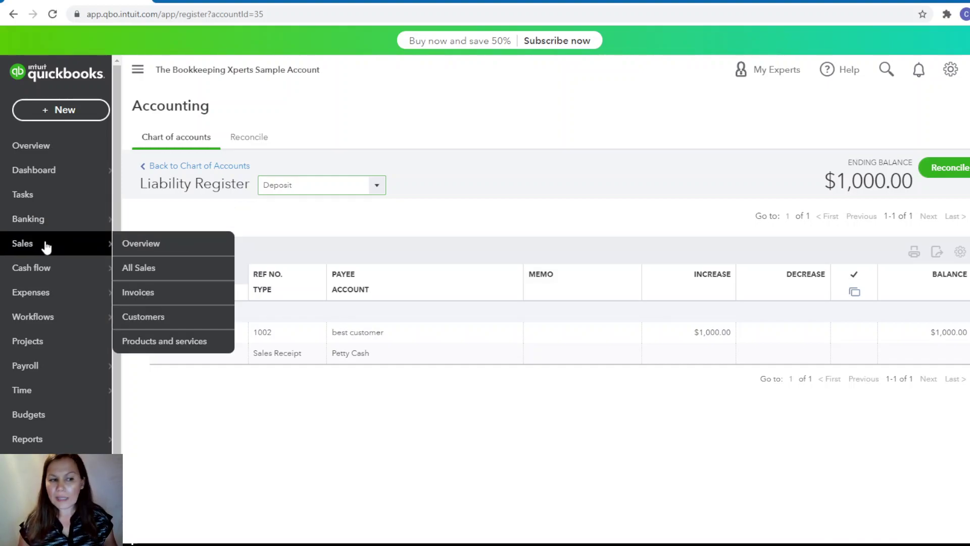
mouse_move(61, 278)
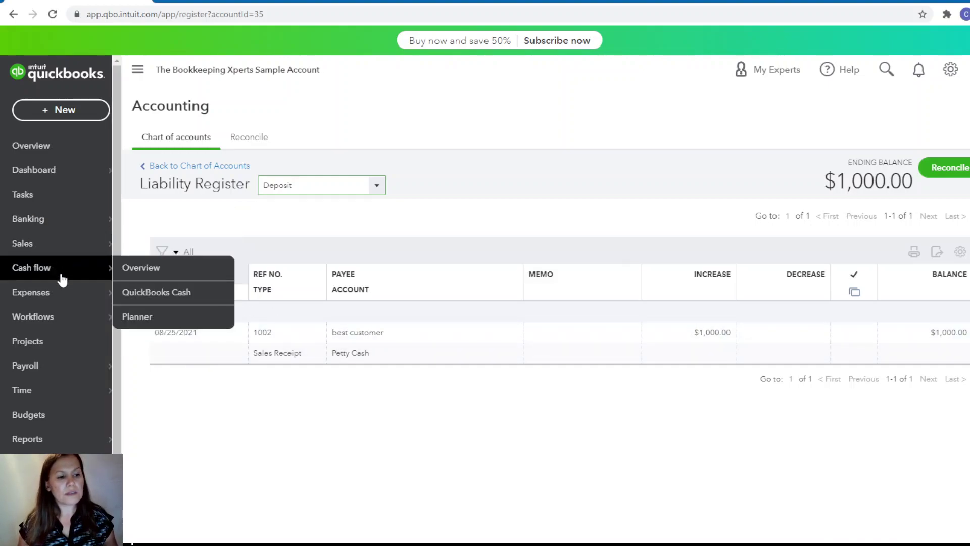
mouse_move(101, 251)
click(148, 343)
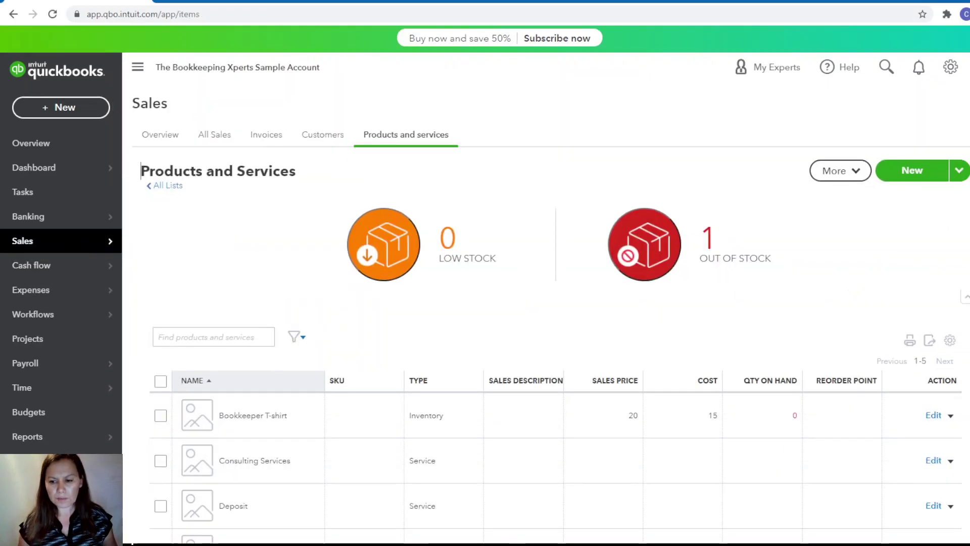
scroll(546, 344, down, 2)
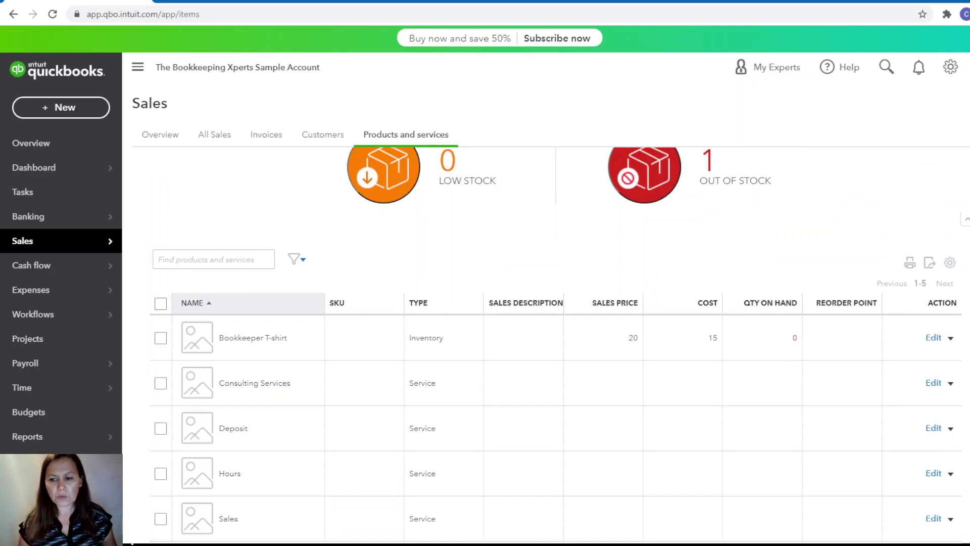
scroll(558, 359, down, 1)
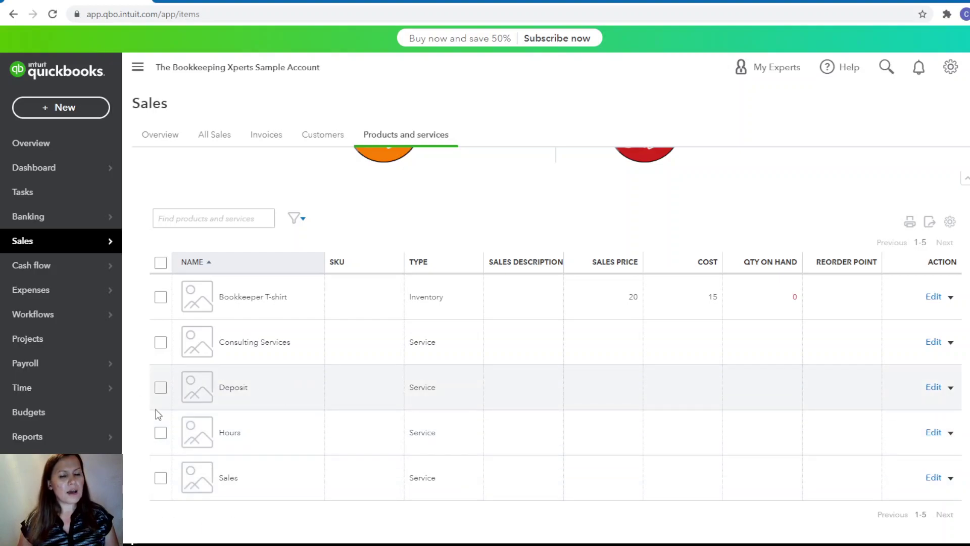
scroll(888, 344, up, 1)
scroll(888, 344, down, 1)
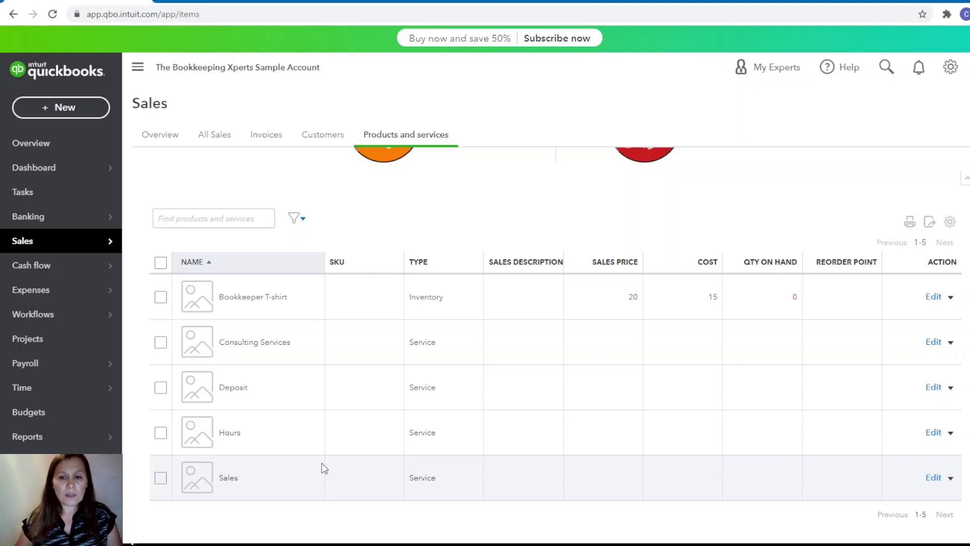
scroll(909, 253, up, 3)
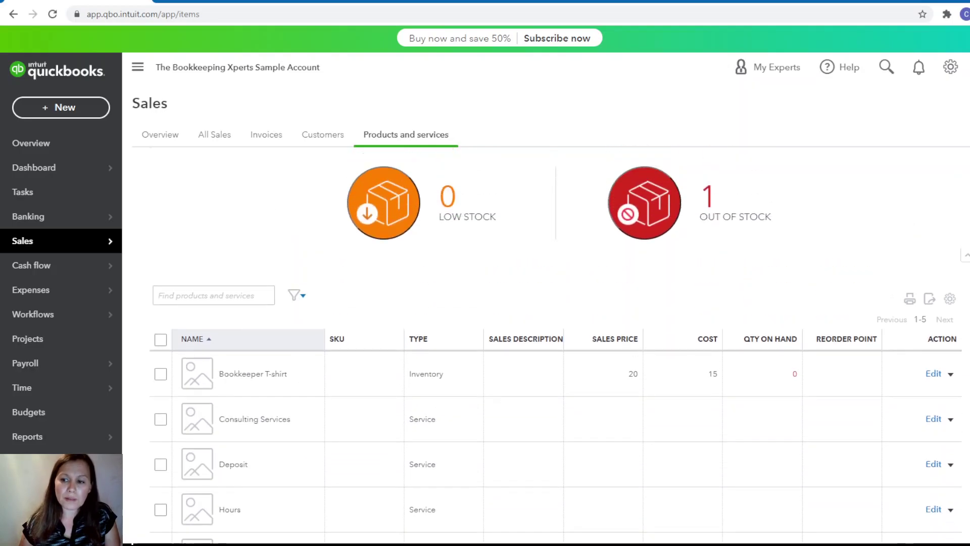
Step: Open a blank inventory item form to examine its account fields and income account choices, and close it without saving
click(920, 174)
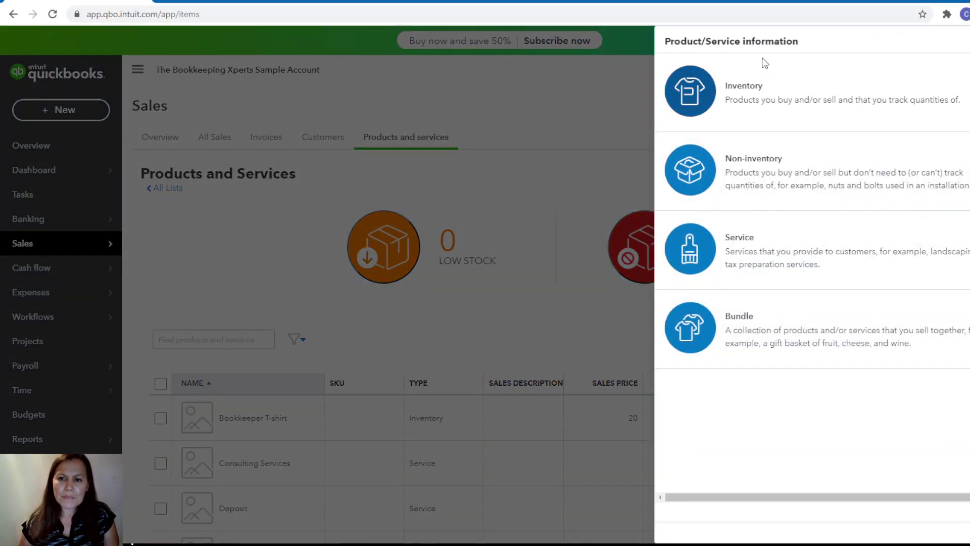
click(764, 91)
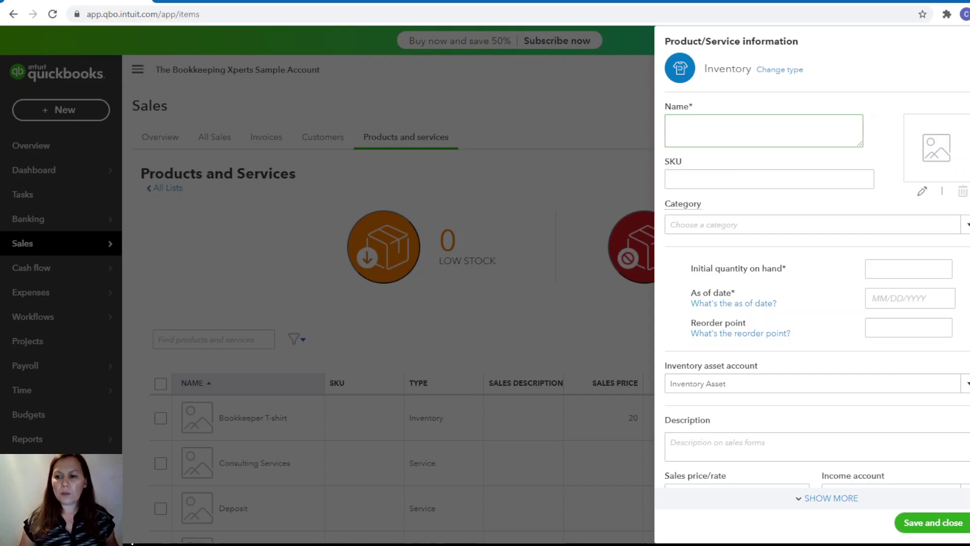
scroll(919, 314, down, 4)
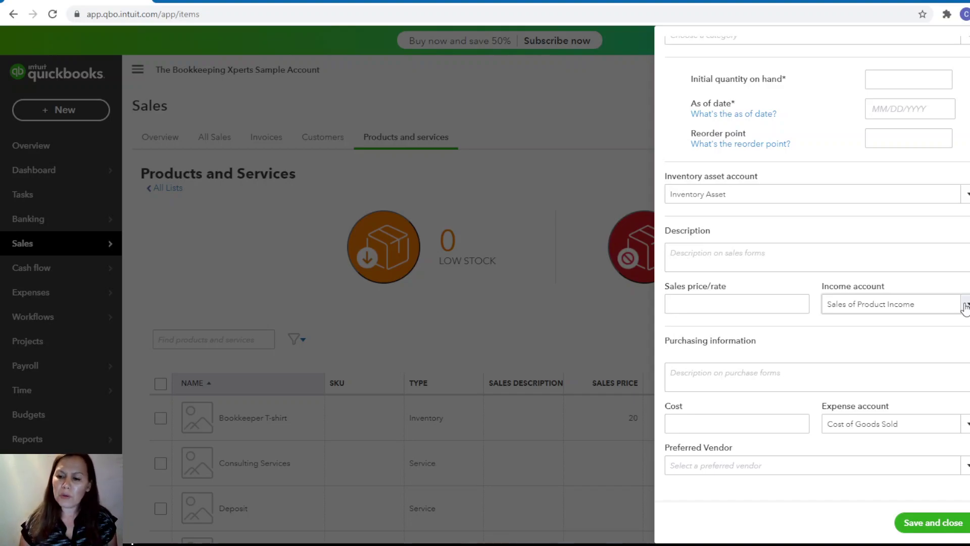
click(966, 305)
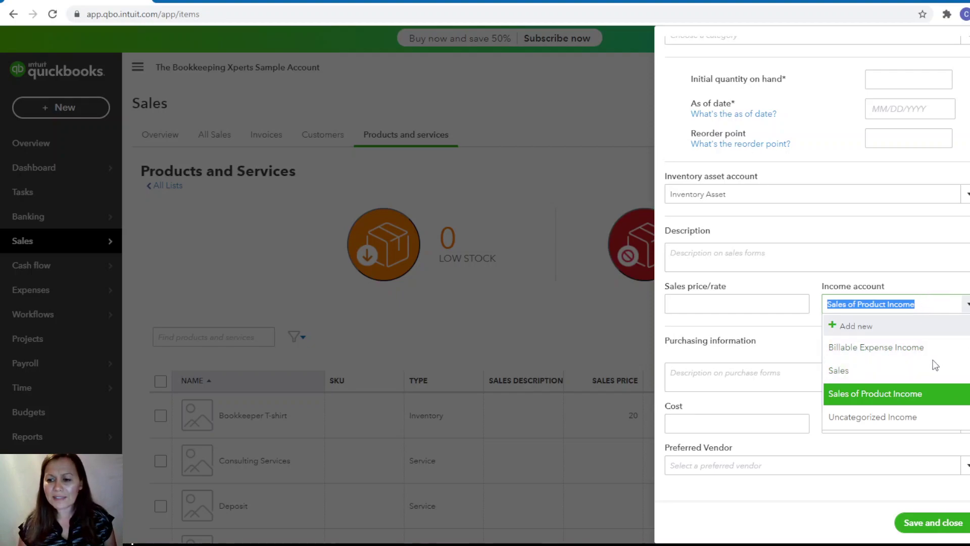
click(956, 292)
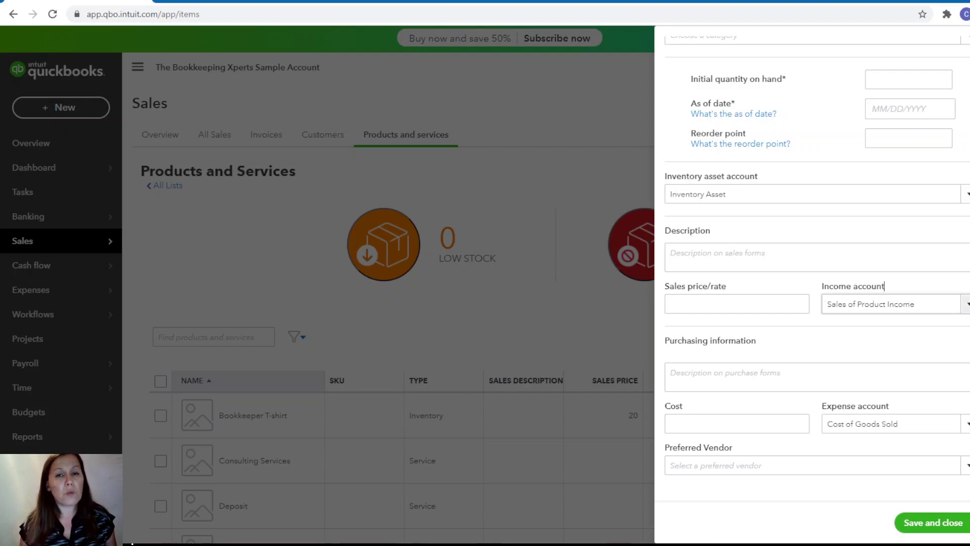
click(966, 304)
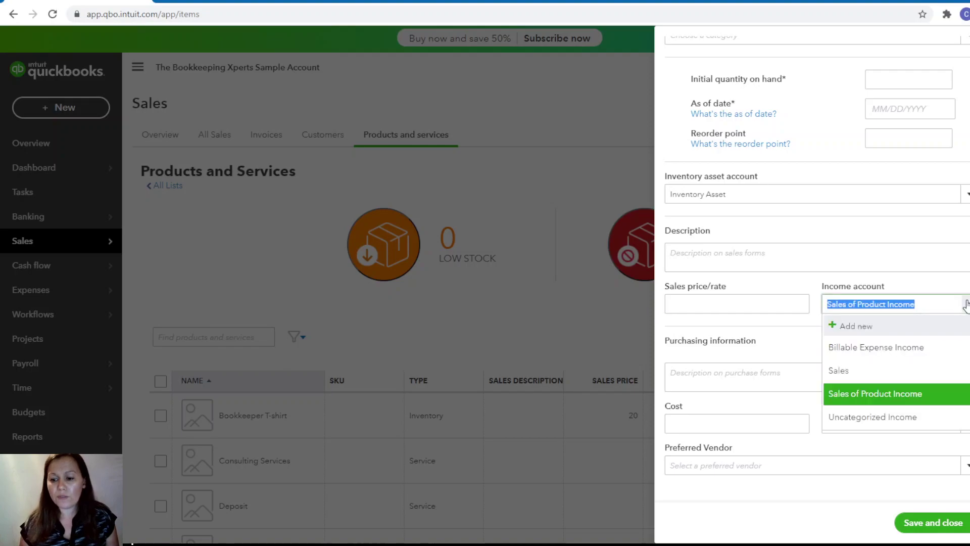
click(966, 307)
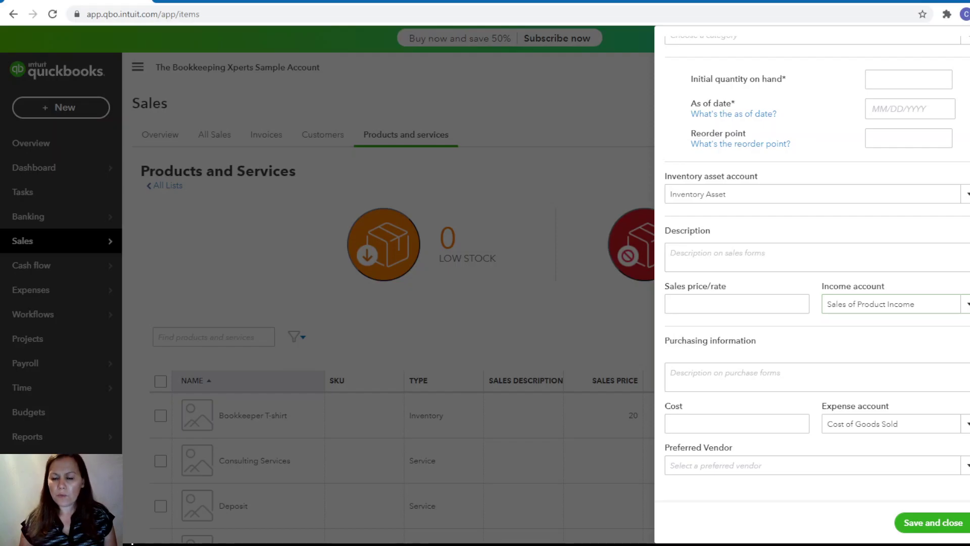
key(Escape)
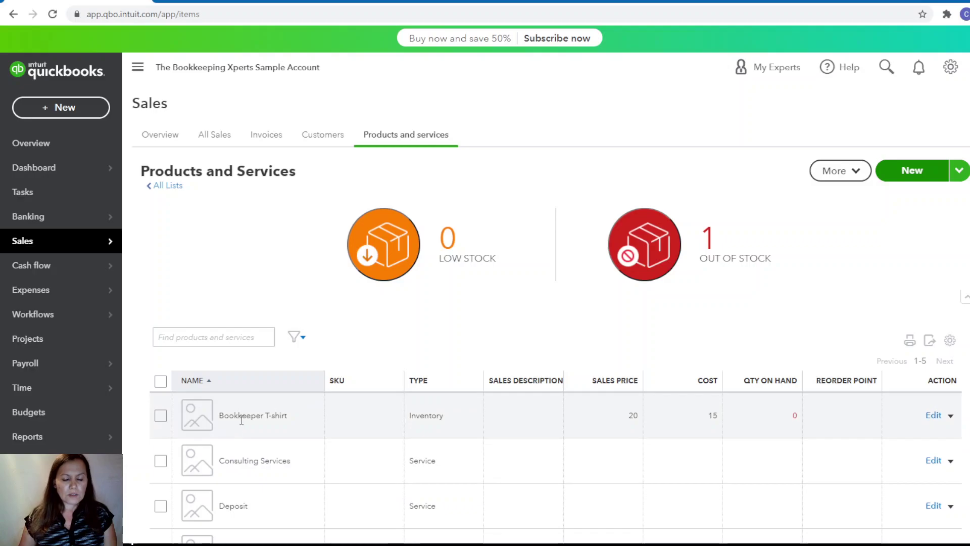
Step: Open the Bookkeeper T-shirt item for editing to review its inventory, pricing and account details, and close it unchanged
click(934, 415)
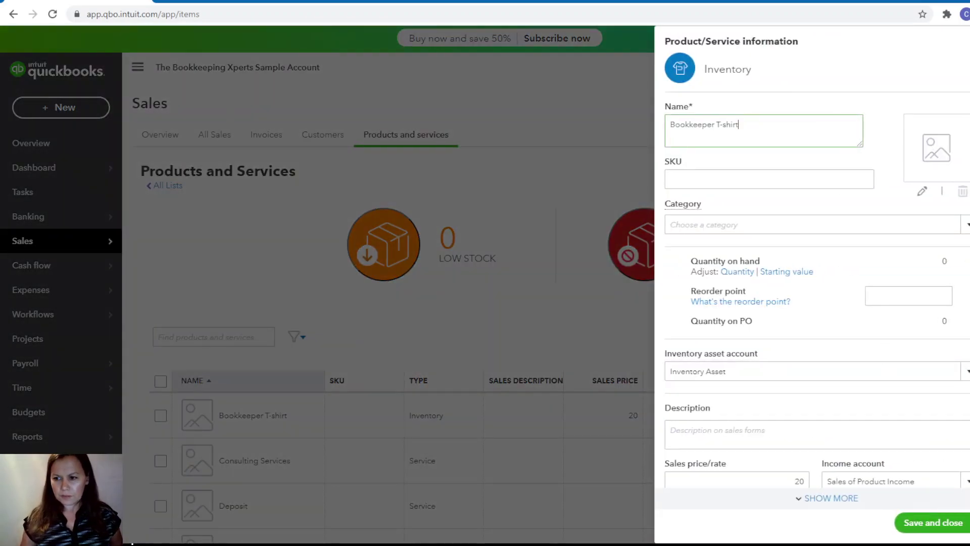
scroll(814, 253, down, 2)
scroll(813, 283, down, 2)
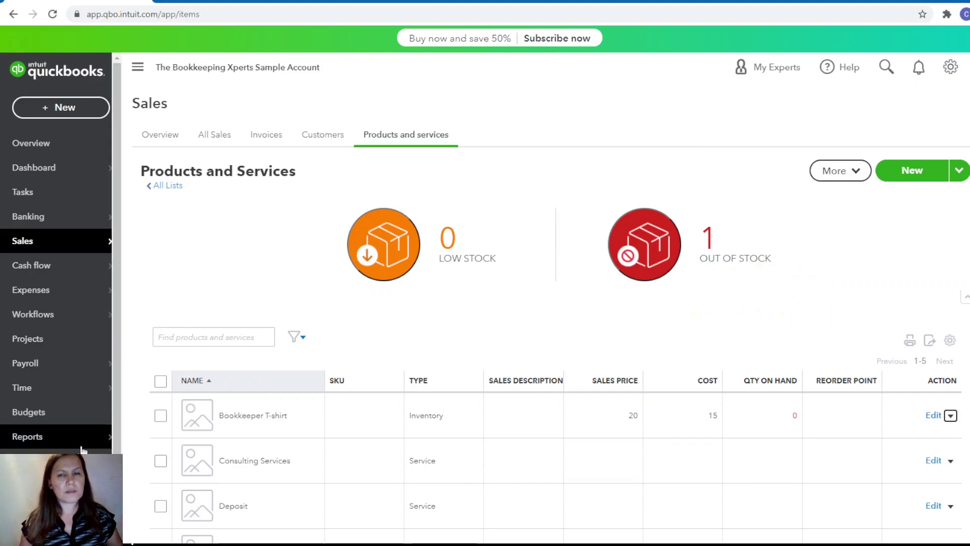
mouse_move(83, 443)
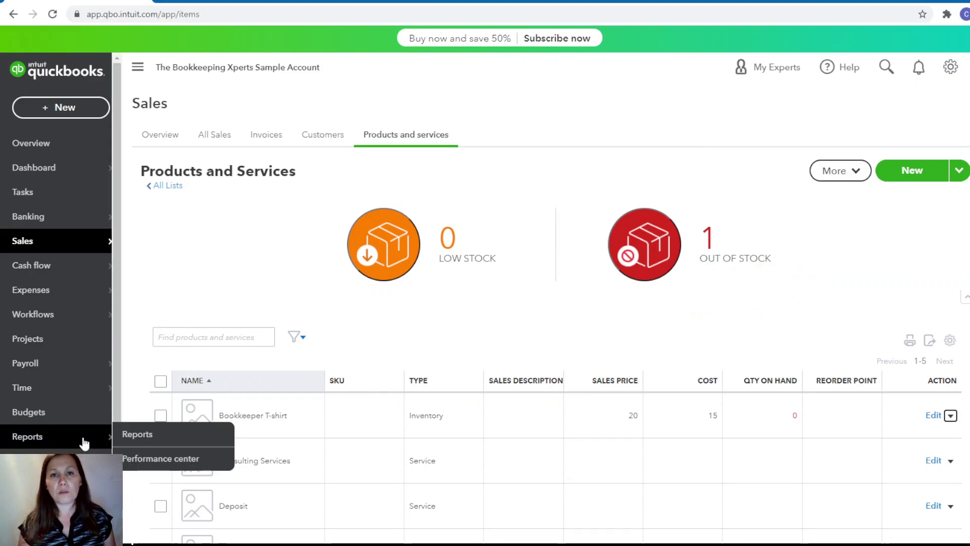